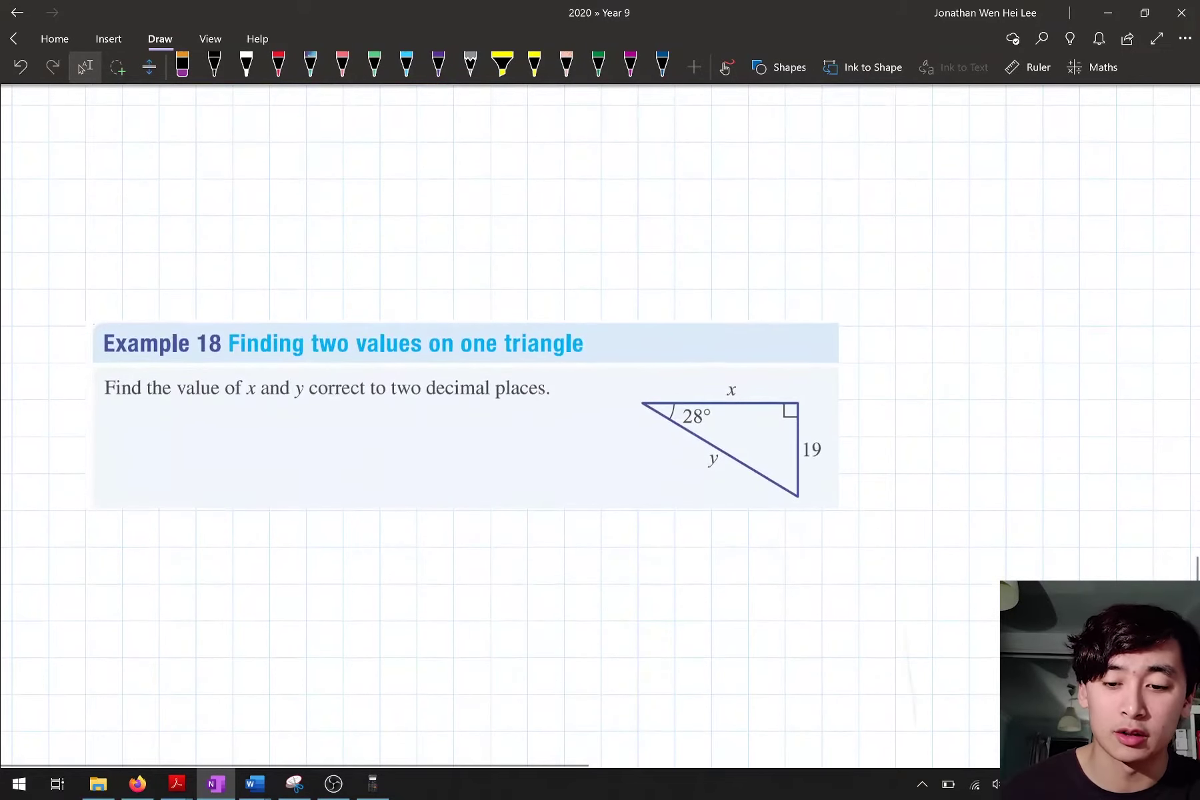
- Scroll up from Example 18 to show Example 17's triangle with side 5 and a 35° angle
scroll(600, 433, "up", 7)
scroll(600, 427, "up", 2)
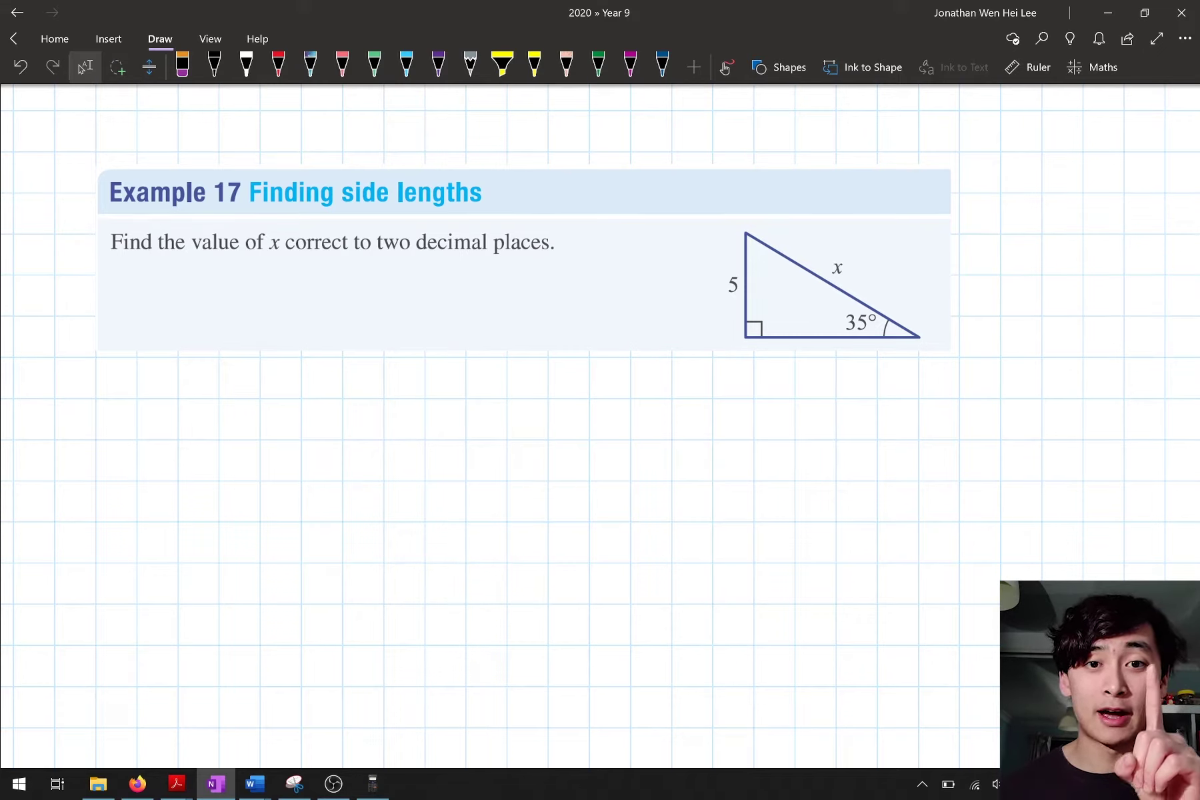
scroll(600, 433, "up", 1)
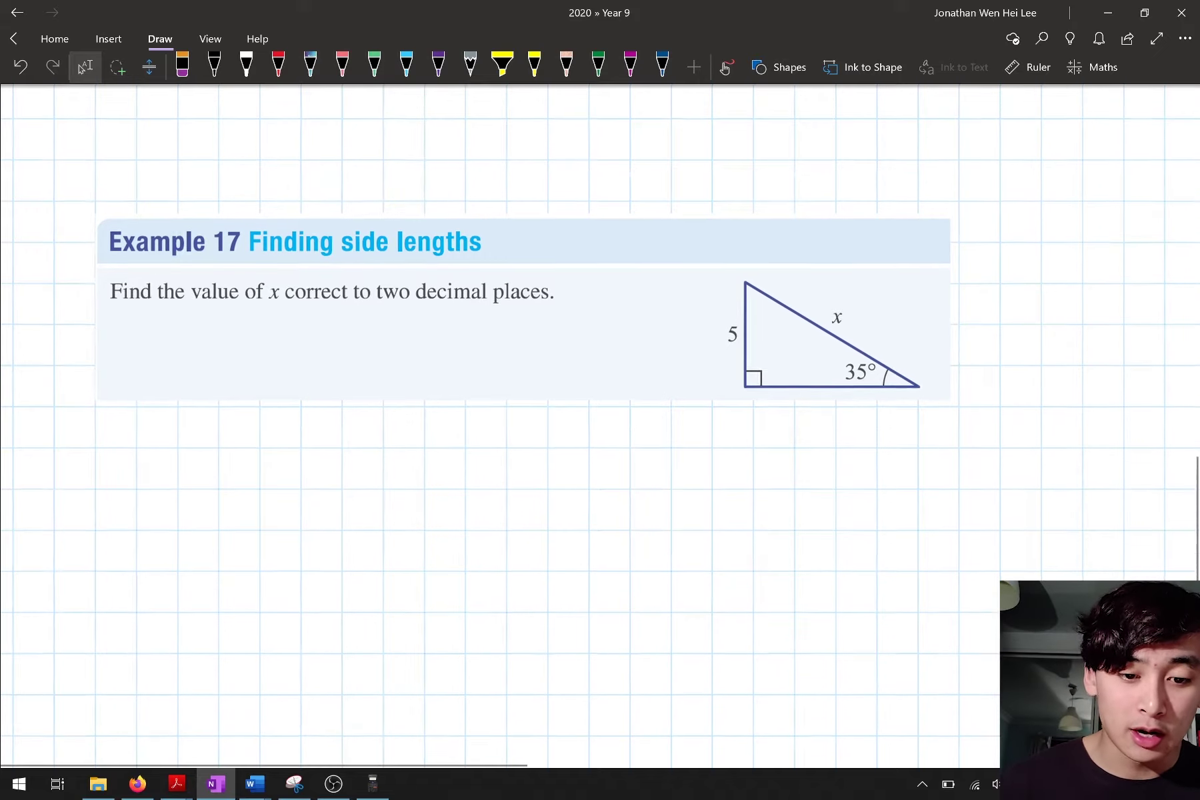
- In cyan, mark the right angle, circle x and write H beside the hypotenuse
left_click(406, 65)
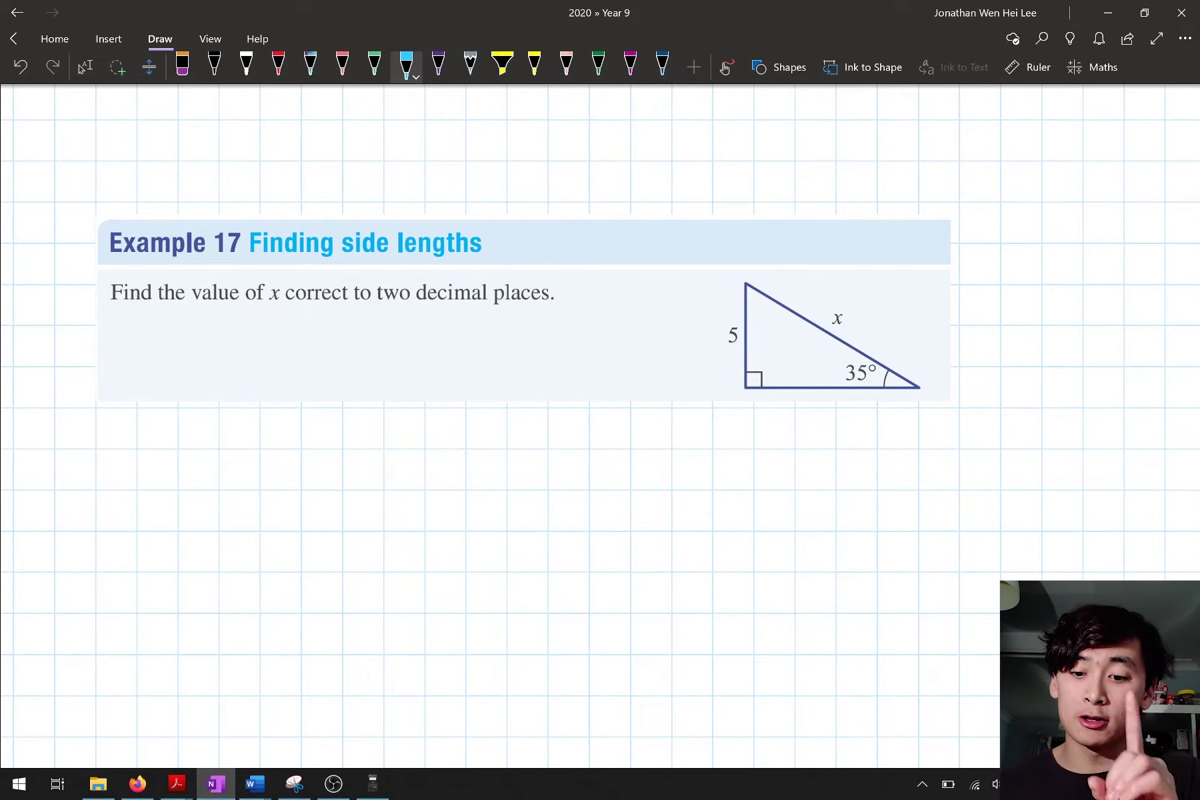
mouse_move(745, 373)
left_mouse_down()
mouse_move(761, 388)
mouse_move(820, 333)
mouse_move(817, 344)
mouse_move(818, 321)
mouse_move(846, 306)
mouse_move(880, 312)
left_mouse_up()
left_click_drag(880, 301, 899, 300)
left_click_drag(900, 289, 900, 310)
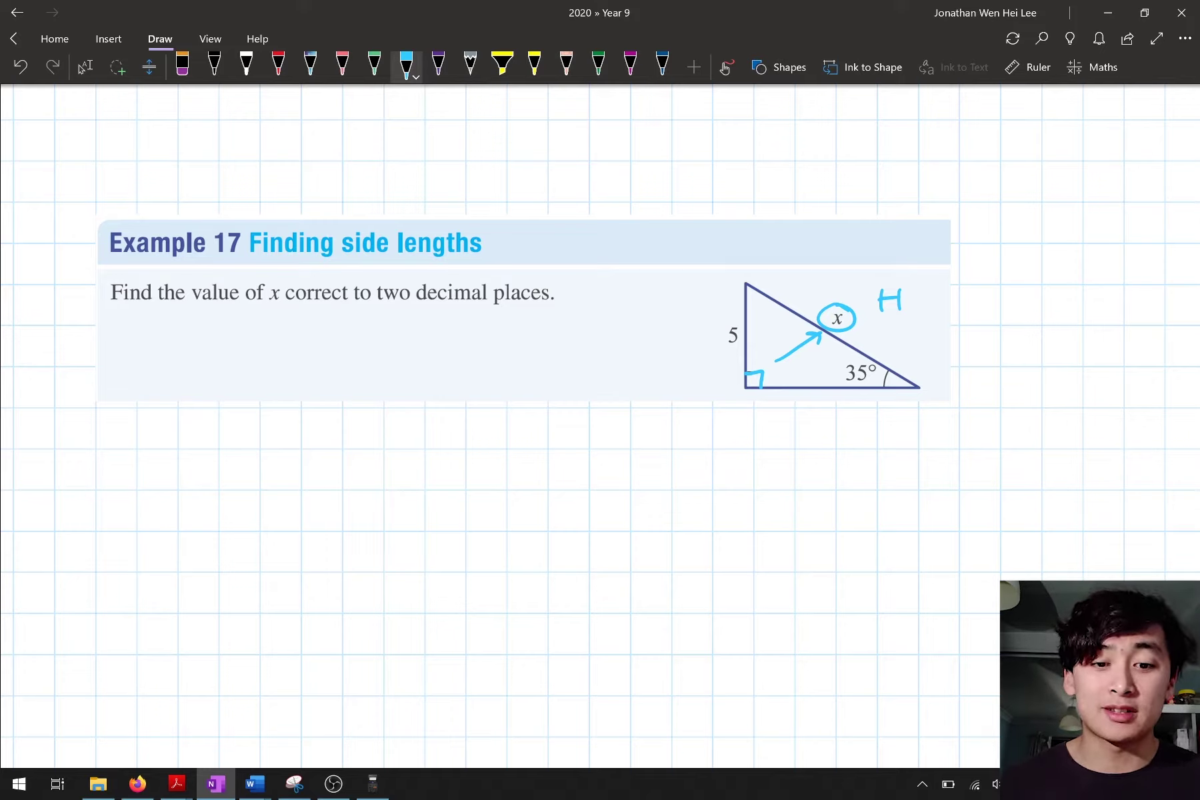
- Circle the 35° angle in red and draw a pink arrow from it toward side 5
left_click(278, 64)
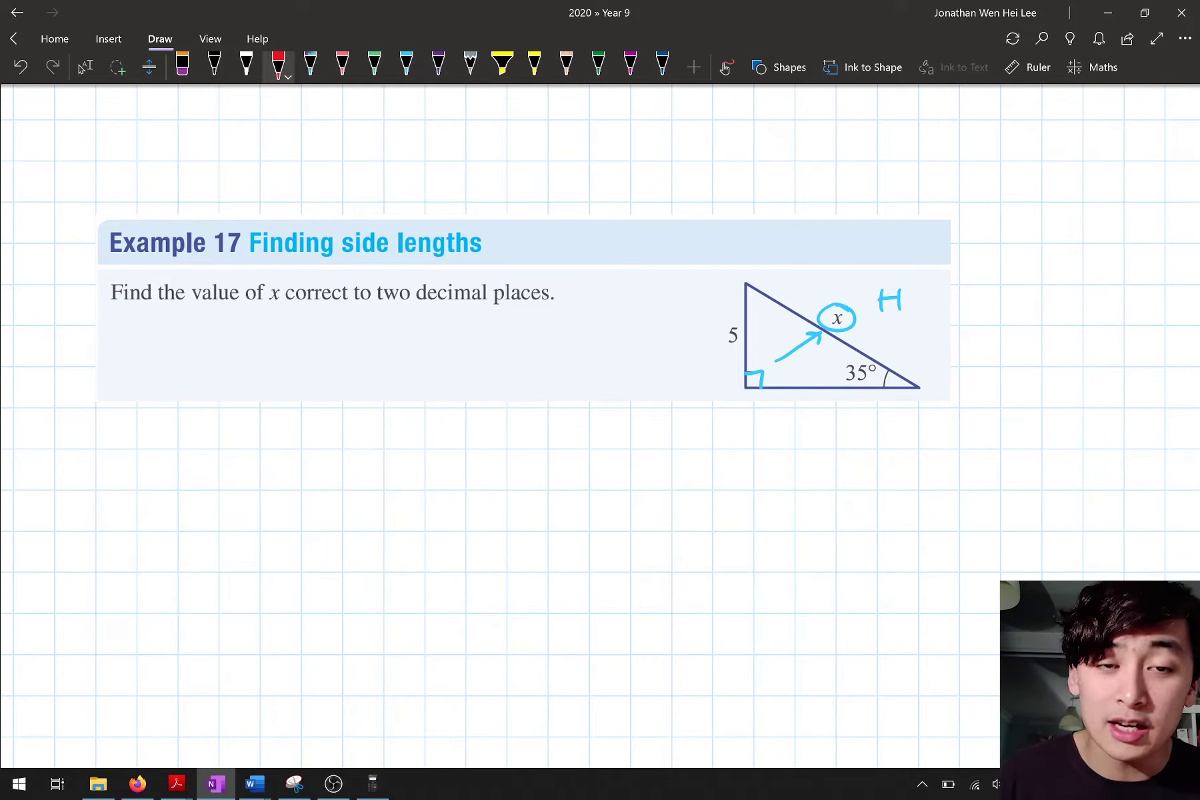
left_click_drag(878, 357, 860, 354)
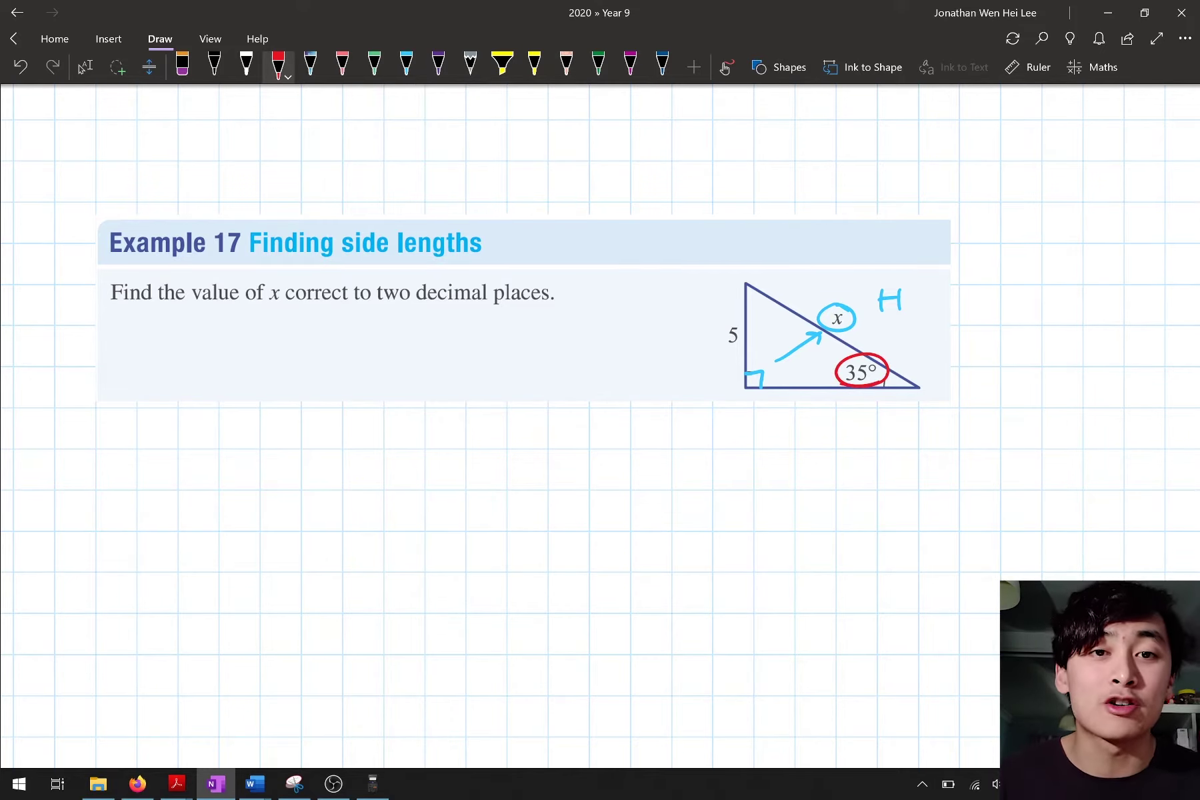
left_click(342, 65)
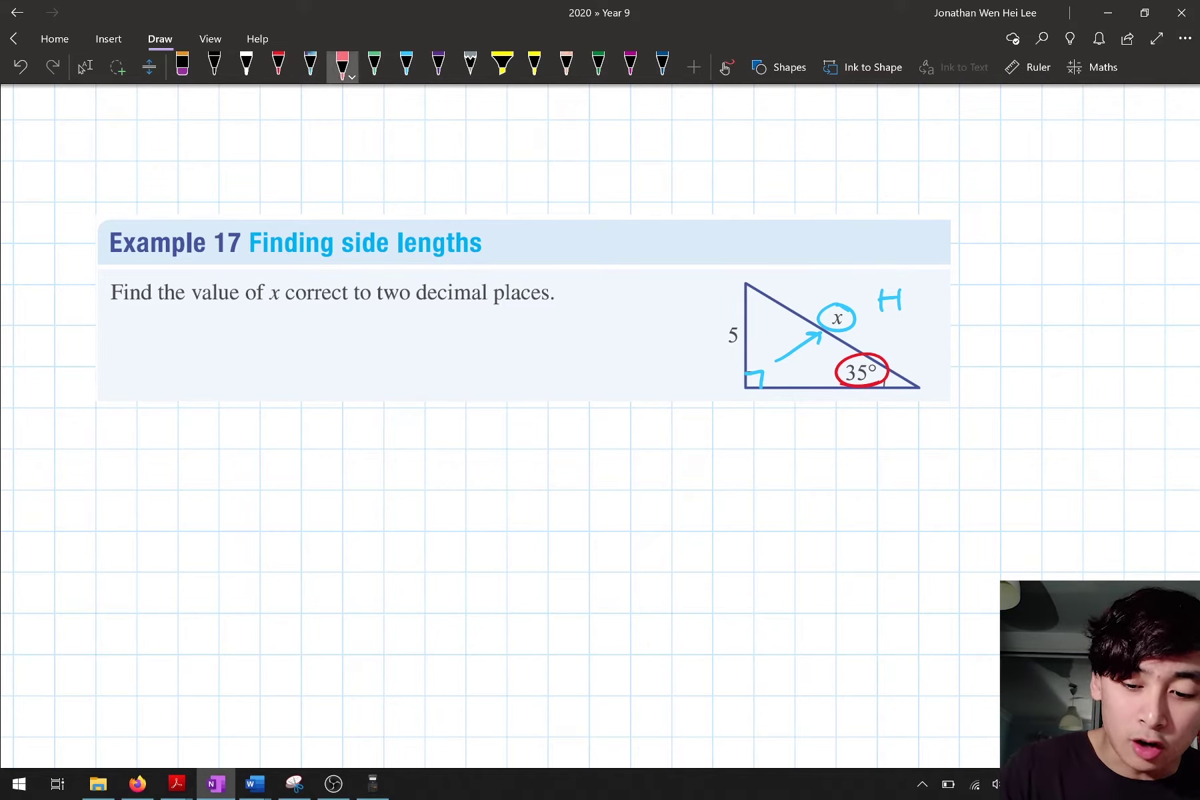
mouse_move(829, 366)
left_mouse_down()
mouse_move(767, 342)
mouse_move(775, 354)
mouse_move(729, 314)
mouse_move(743, 315)
mouse_move(692, 311)
mouse_move(701, 293)
left_mouse_up()
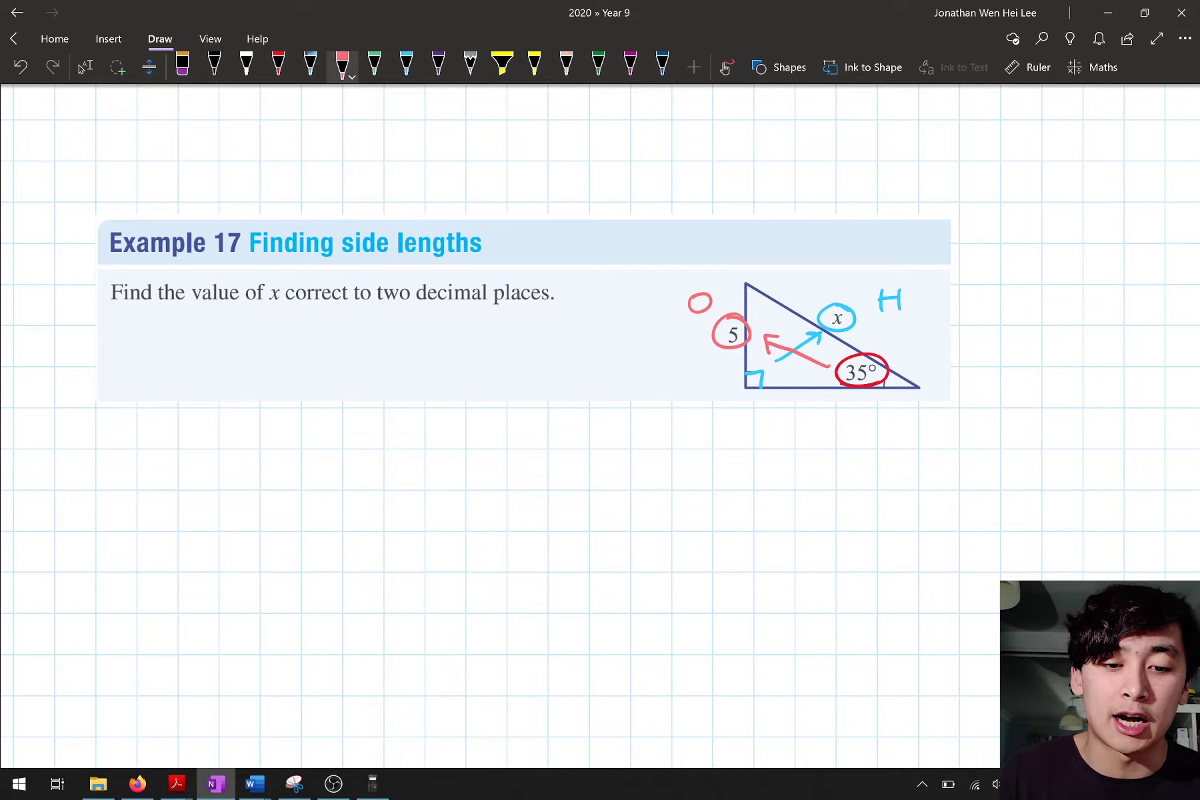
- Draw a green curved arrow and write A below the triangle's adjacent base side
left_click(374, 65)
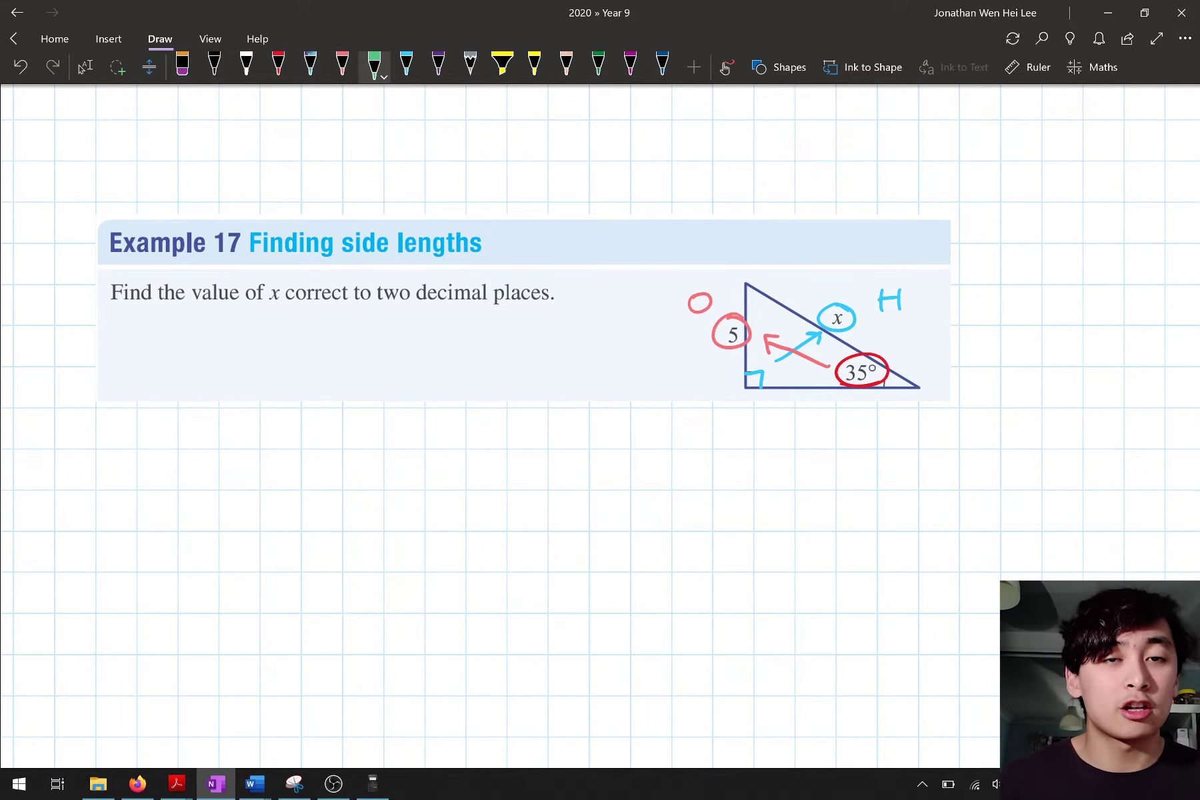
mouse_move(828, 374)
left_mouse_down()
mouse_move(801, 385)
mouse_move(818, 414)
left_mouse_up()
left_click_drag(806, 406, 816, 404)
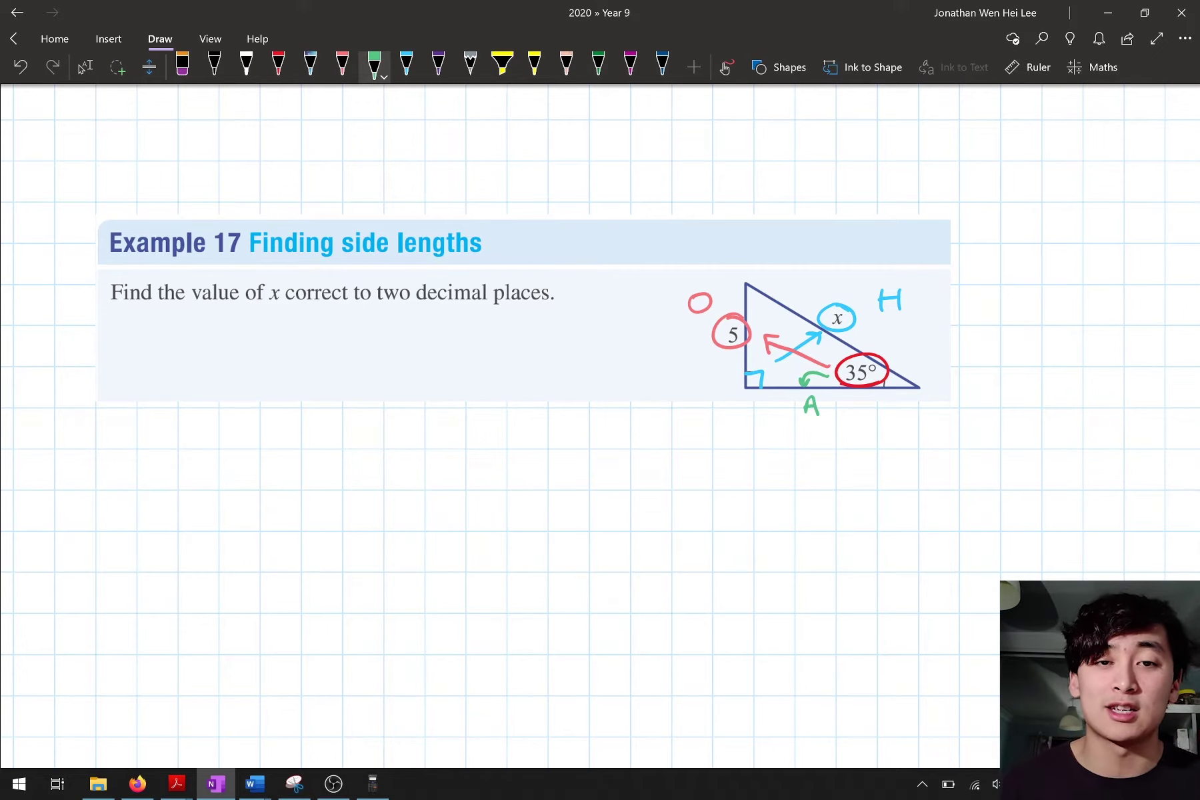
left_click(214, 64)
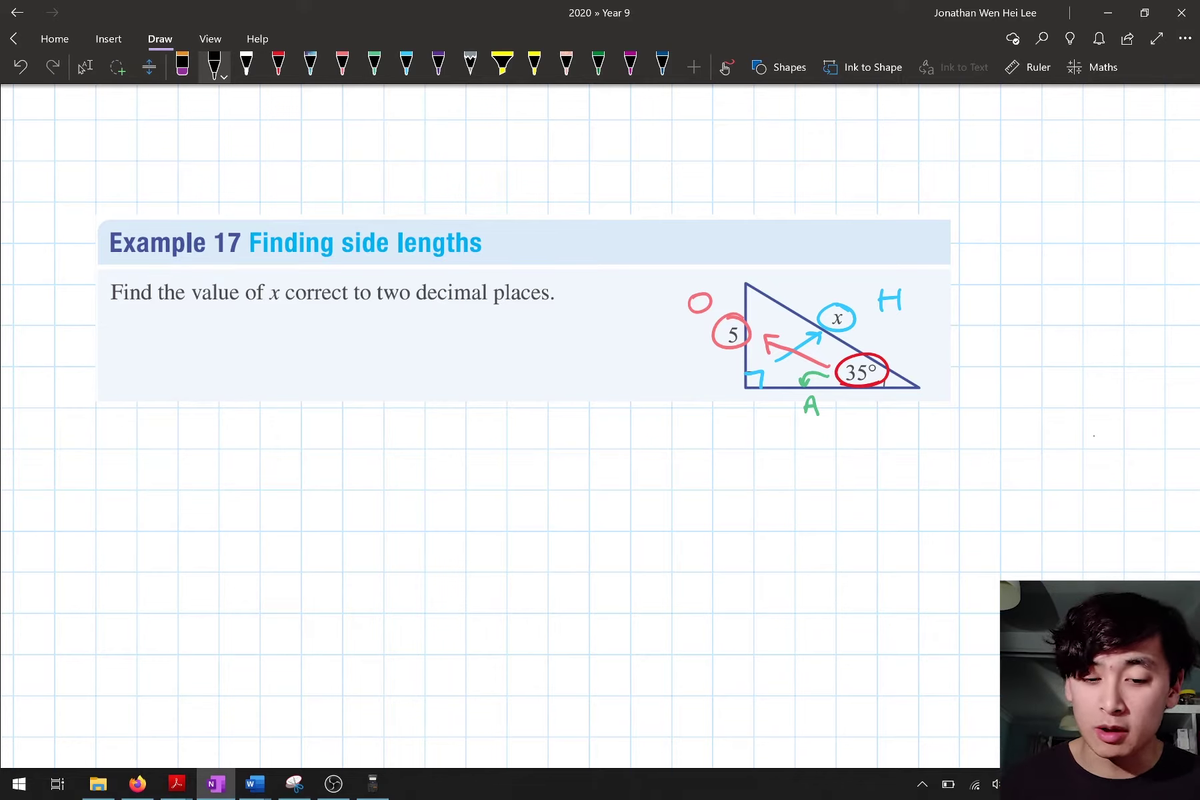
- Write SOH CAH TOA in black above the Example 17 box
mouse_move(393, 161)
left_mouse_down()
mouse_move(369, 198)
mouse_move(406, 177)
left_mouse_up()
mouse_move(421, 175)
left_mouse_down()
mouse_move(422, 196)
mouse_move(440, 184)
left_mouse_up()
left_click_drag(440, 173, 441, 197)
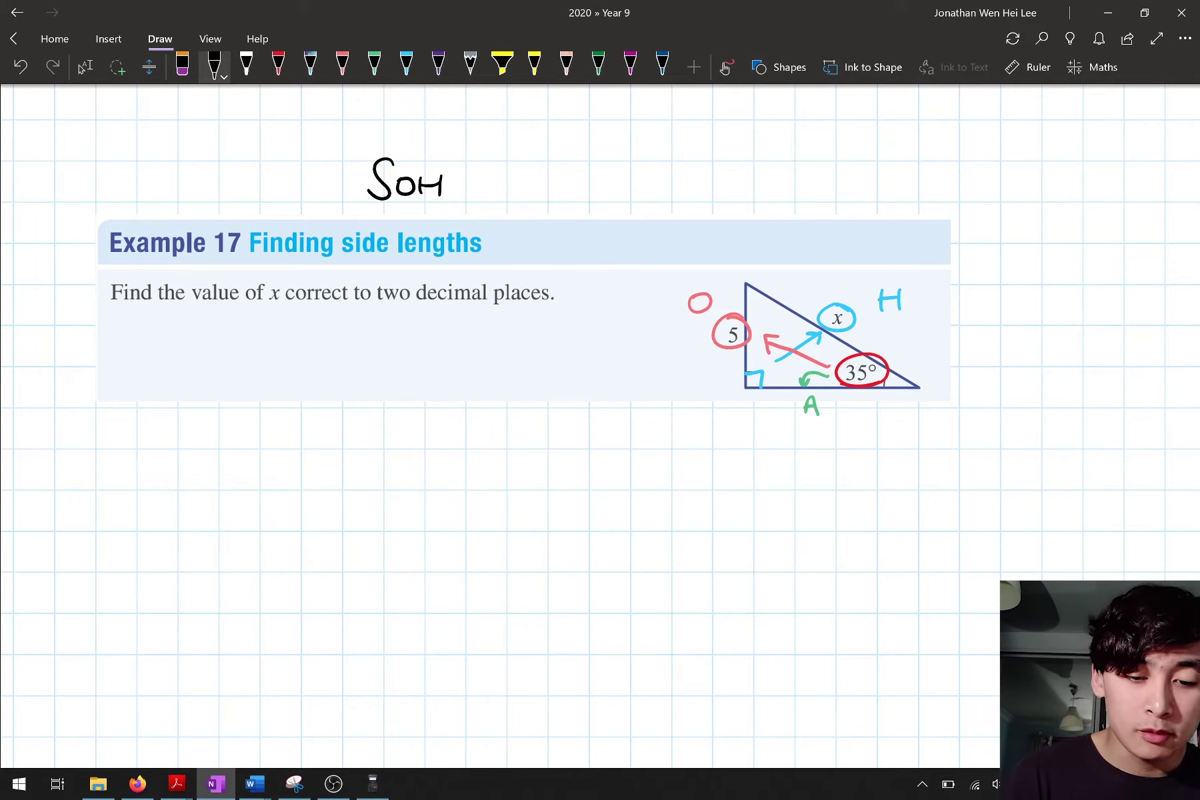
mouse_move(511, 163)
left_mouse_down()
mouse_move(513, 198)
mouse_move(525, 190)
left_mouse_up()
left_click_drag(542, 176, 542, 195)
left_click_drag(538, 187, 558, 197)
left_click_drag(600, 166, 600, 198)
mouse_move(585, 172)
left_mouse_down()
mouse_move(615, 168)
mouse_move(620, 188)
left_mouse_up()
left_click_drag(636, 199, 653, 193)
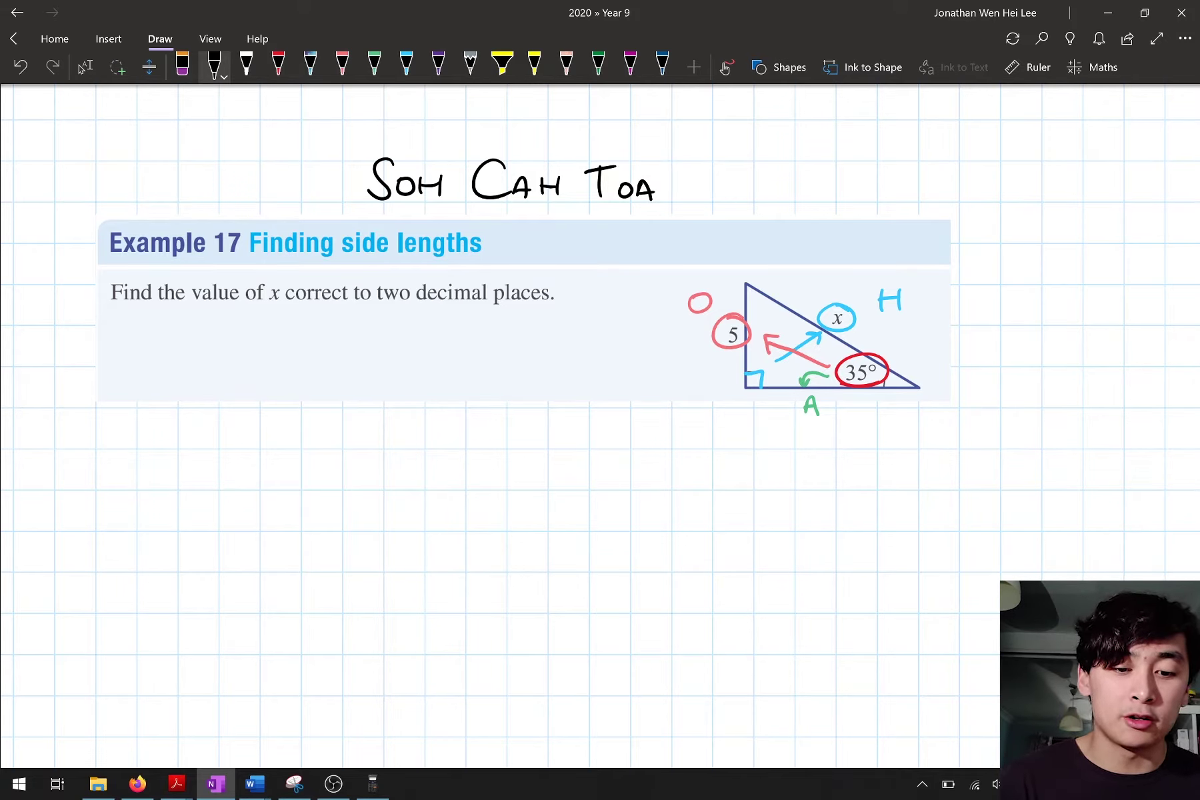
- Underline SOH CAH TOA and draw boxes around the O and H labels
left_click_drag(397, 202, 440, 204)
left_click_drag(514, 208, 666, 204)
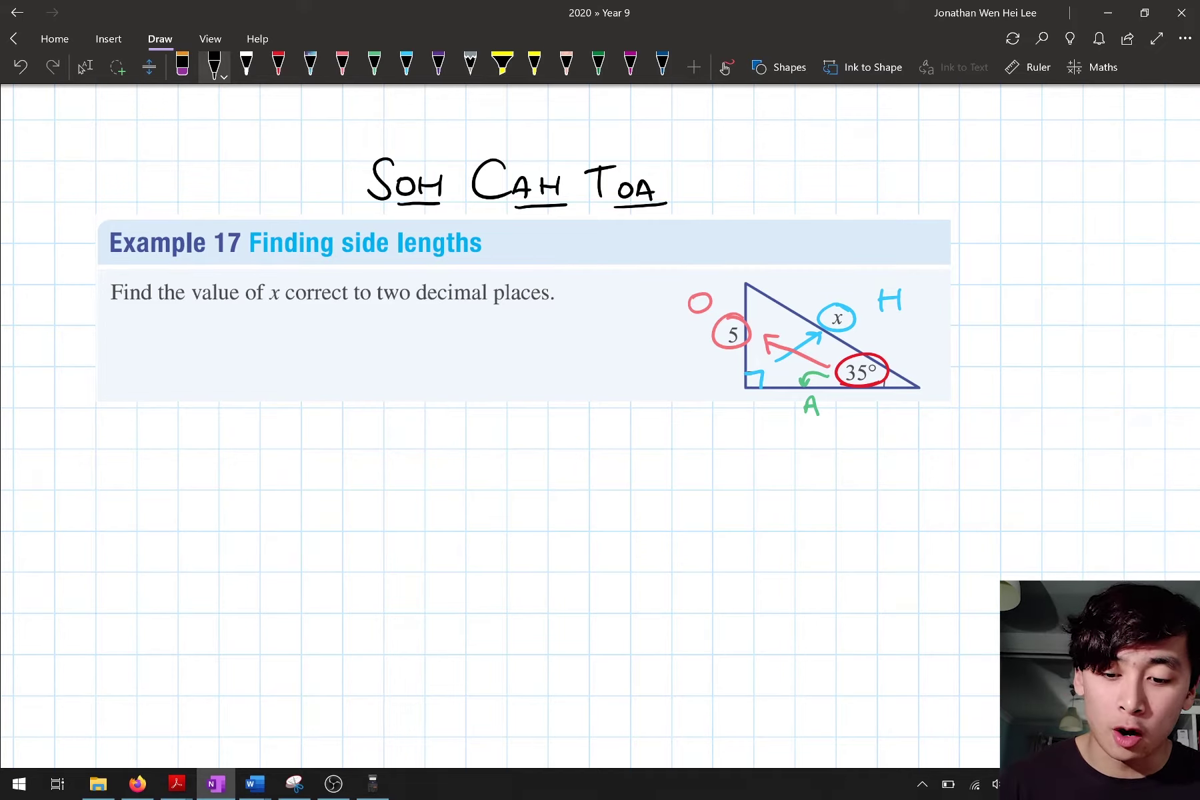
mouse_move(677, 287)
left_mouse_down()
mouse_move(674, 318)
mouse_move(722, 321)
left_mouse_up()
left_click_drag(721, 321, 672, 319)
mouse_move(865, 281)
left_mouse_down()
mouse_move(866, 320)
mouse_move(920, 321)
left_mouse_up()
left_click_drag(920, 322, 867, 318)
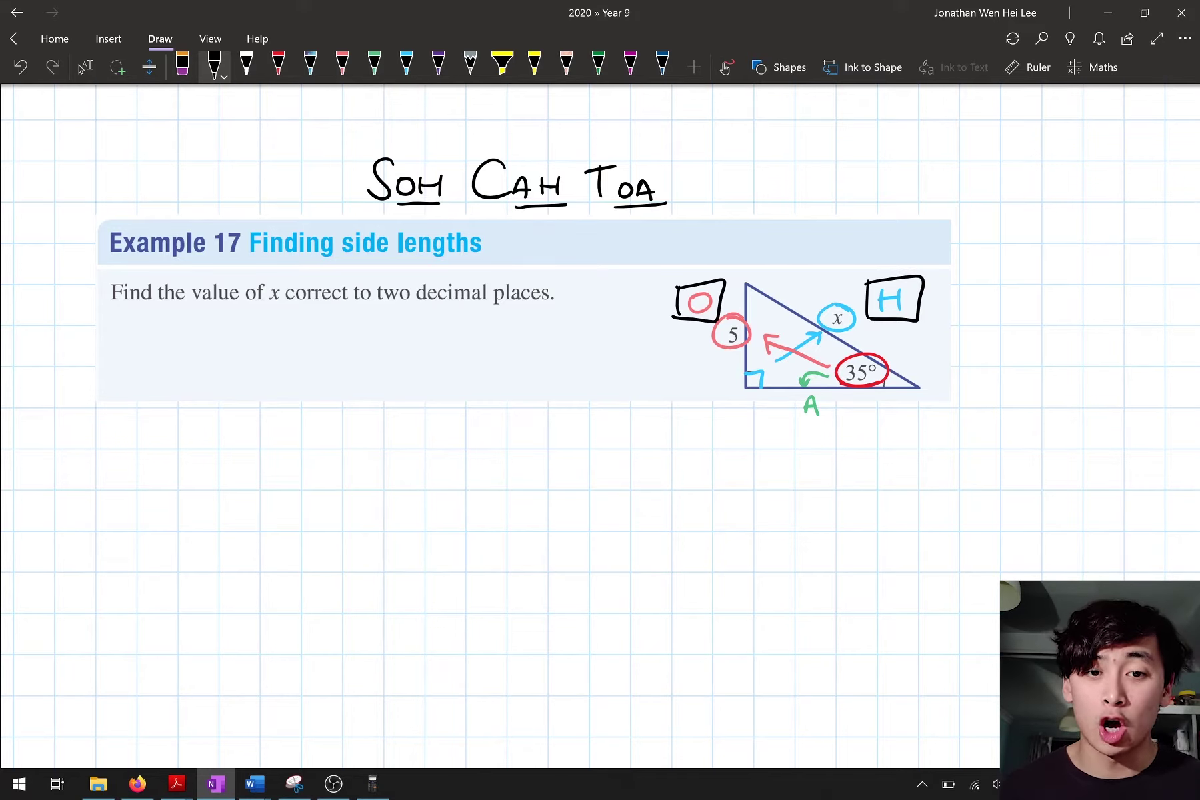
- Frame SOH with a cyan box
left_click(406, 65)
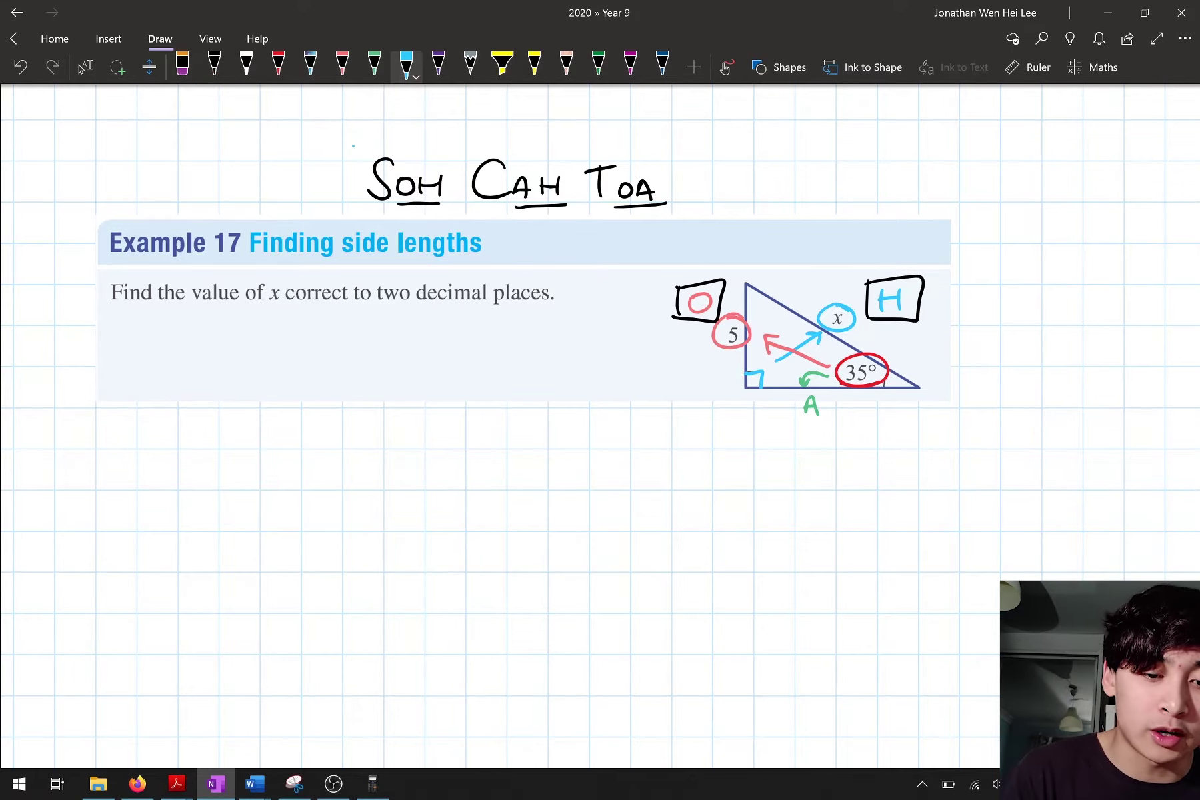
left_click_drag(353, 146, 357, 221)
mouse_move(349, 144)
left_mouse_down()
mouse_move(456, 174)
mouse_move(454, 227)
left_mouse_up()
left_click_drag(454, 224, 360, 219)
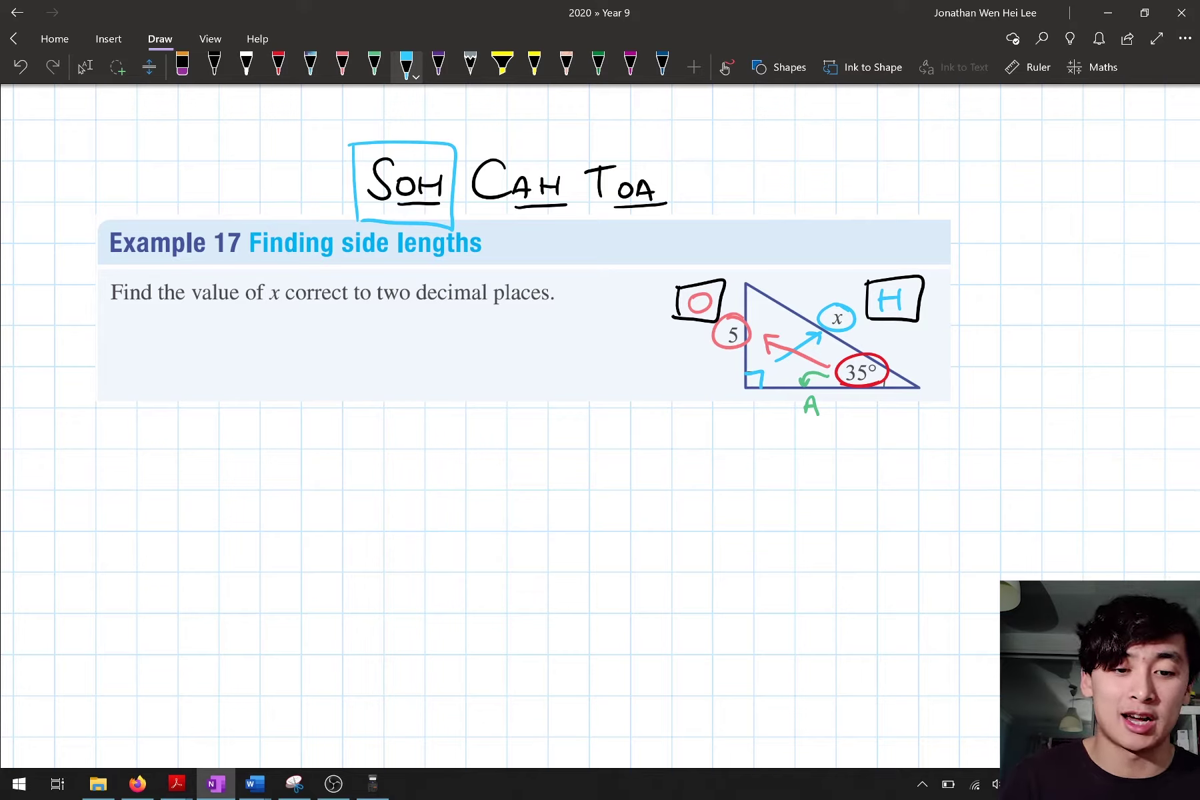
left_click(214, 65)
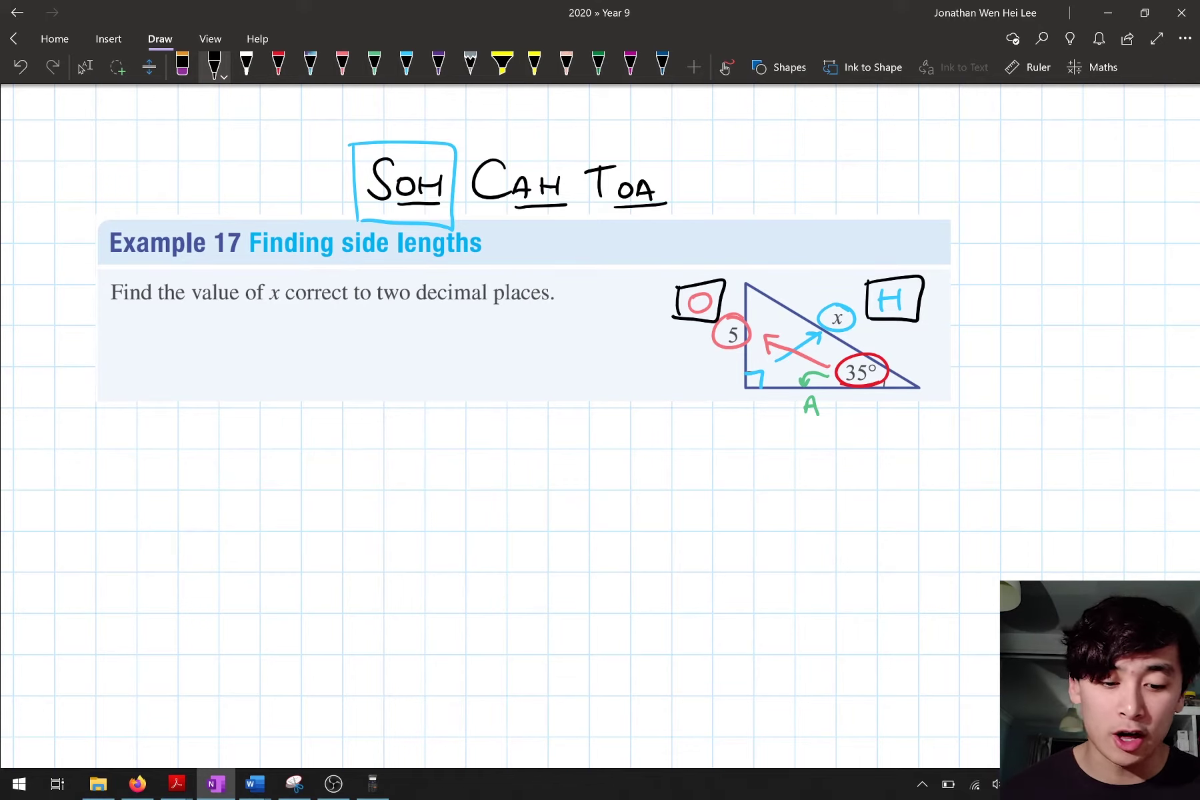
- Write sin 35° = below Example 17, with 35° in red, retracing the red angle circle
mouse_move(373, 468)
left_mouse_down()
mouse_move(358, 485)
mouse_move(377, 486)
left_mouse_up()
left_click(362, 463)
mouse_move(386, 472)
left_mouse_down()
mouse_move(385, 486)
mouse_move(403, 487)
left_mouse_up()
left_click(278, 64)
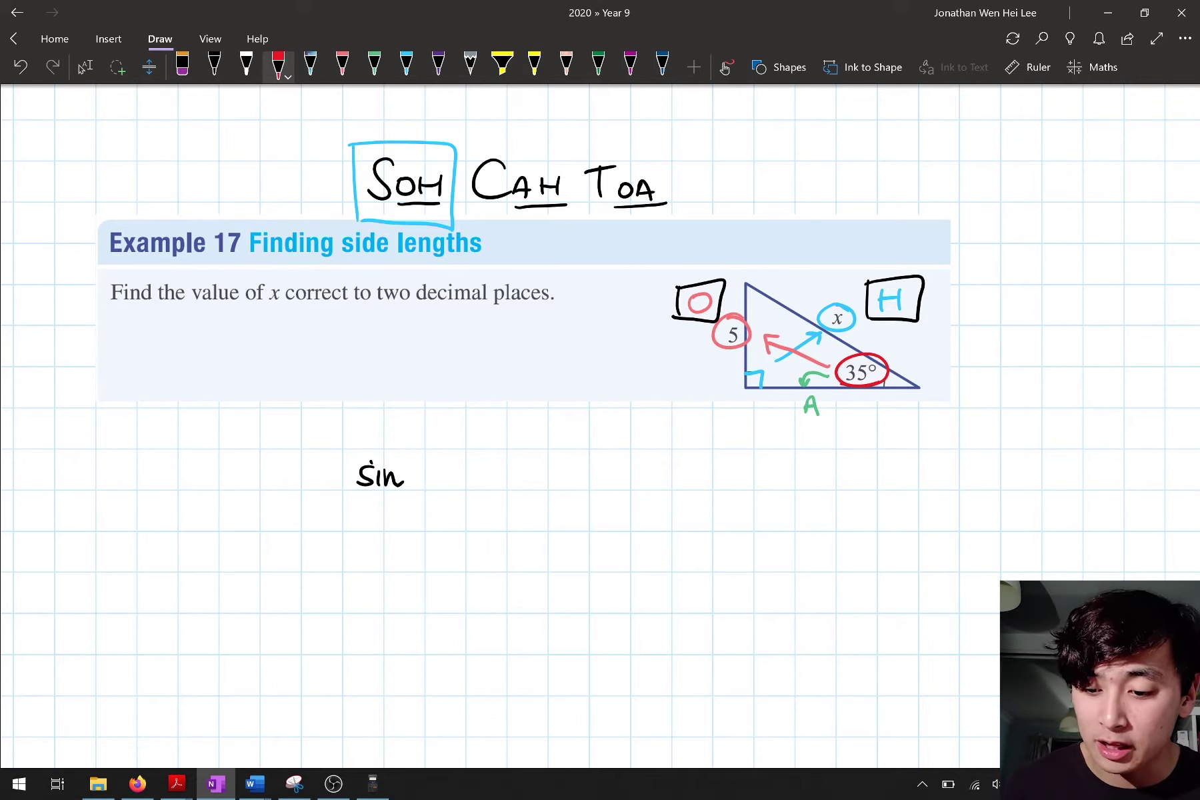
left_click_drag(883, 352, 888, 360)
left_click_drag(421, 462, 422, 486)
left_click_drag(440, 467, 438, 486)
left_click_drag(441, 463, 455, 461)
left_click_drag(464, 460, 465, 460)
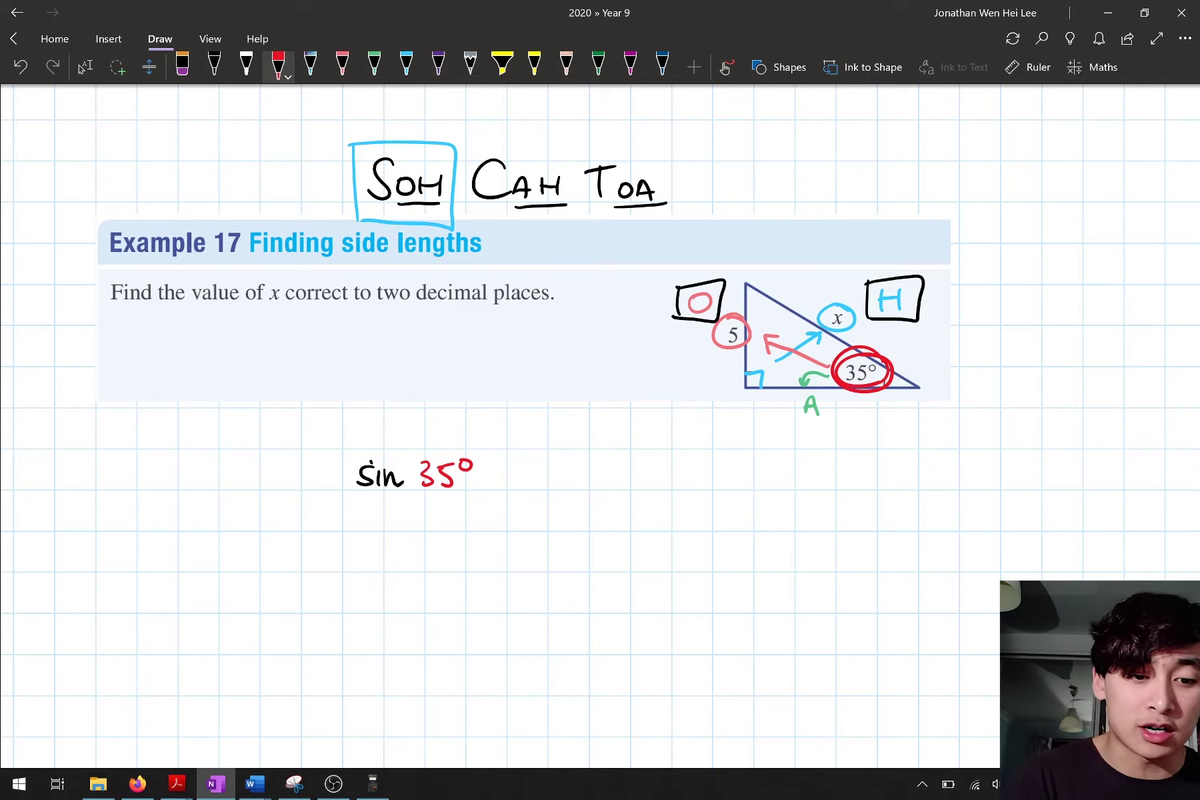
left_click(214, 65)
left_click_drag(494, 469, 510, 468)
left_click_drag(495, 479, 512, 479)
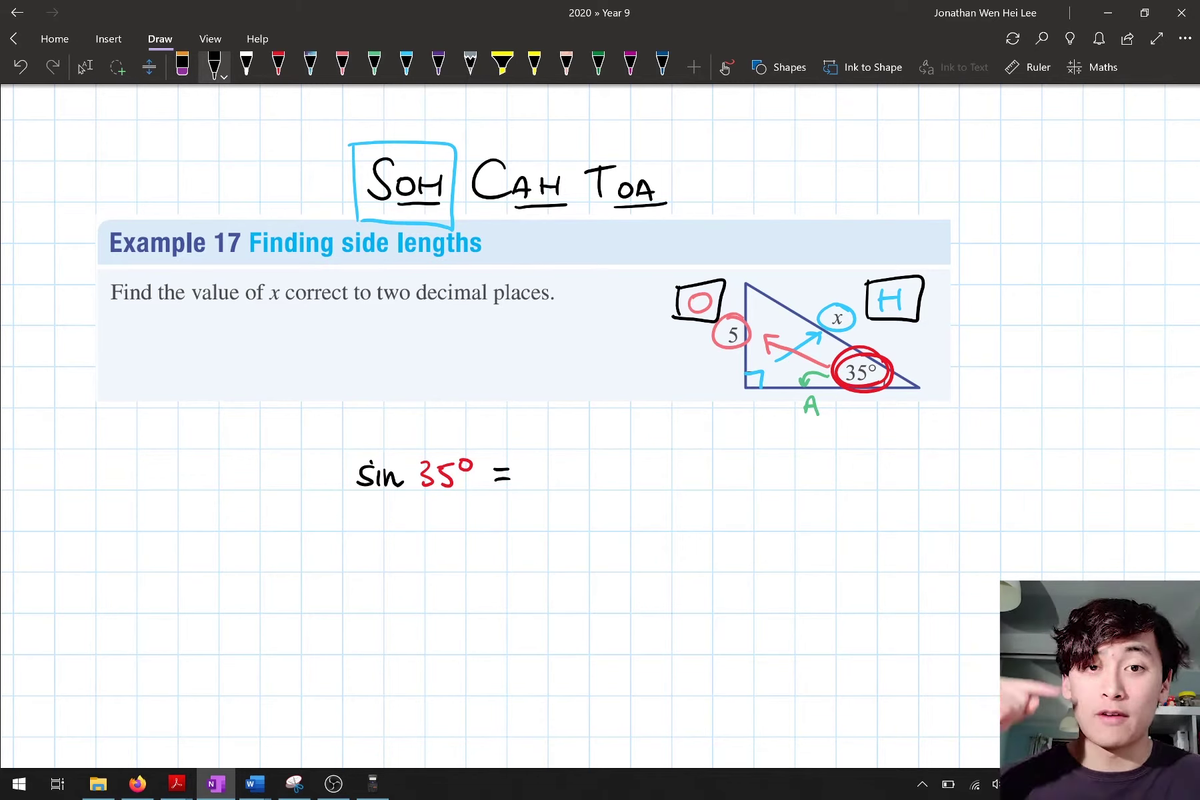
- Write a pink 5 as the numerator after the equals sign
left_click(342, 65)
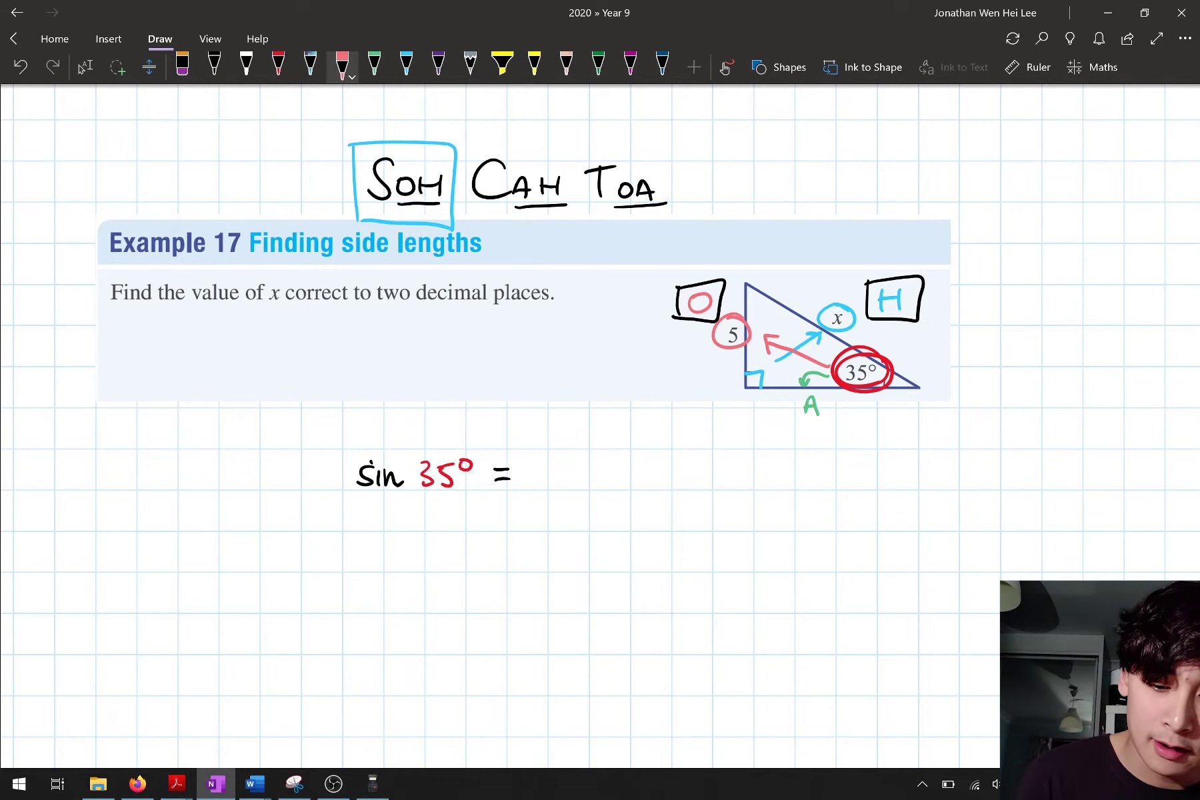
mouse_move(566, 431)
left_mouse_down()
mouse_move(580, 444)
mouse_move(565, 453)
left_mouse_up()
mouse_move(566, 432)
left_mouse_down()
mouse_move(589, 430)
mouse_move(587, 459)
mouse_move(603, 457)
mouse_move(572, 490)
mouse_move(592, 490)
left_mouse_up()
left_click(214, 65)
- Box the O label with the 5 in pink, and x with the H label in light blue
left_click(405, 65)
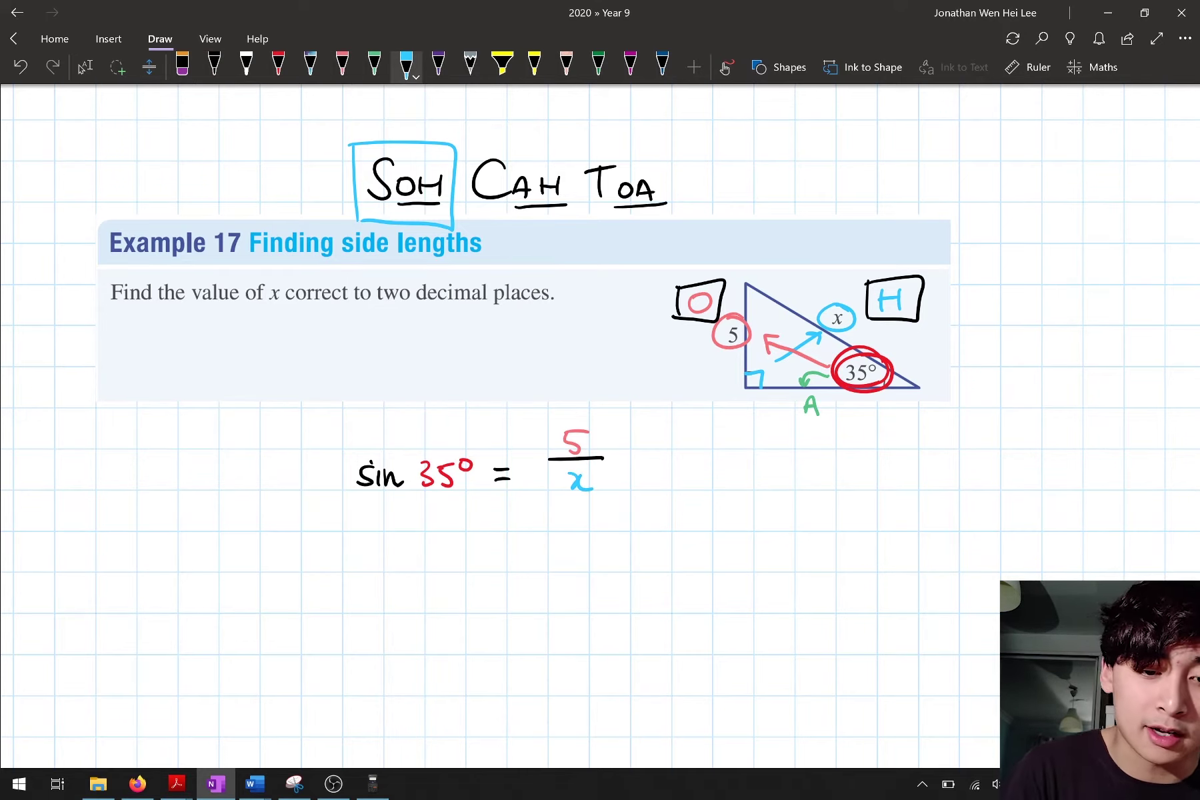
left_click(342, 65)
mouse_move(661, 363)
left_mouse_down()
mouse_move(683, 266)
mouse_move(663, 366)
left_mouse_up()
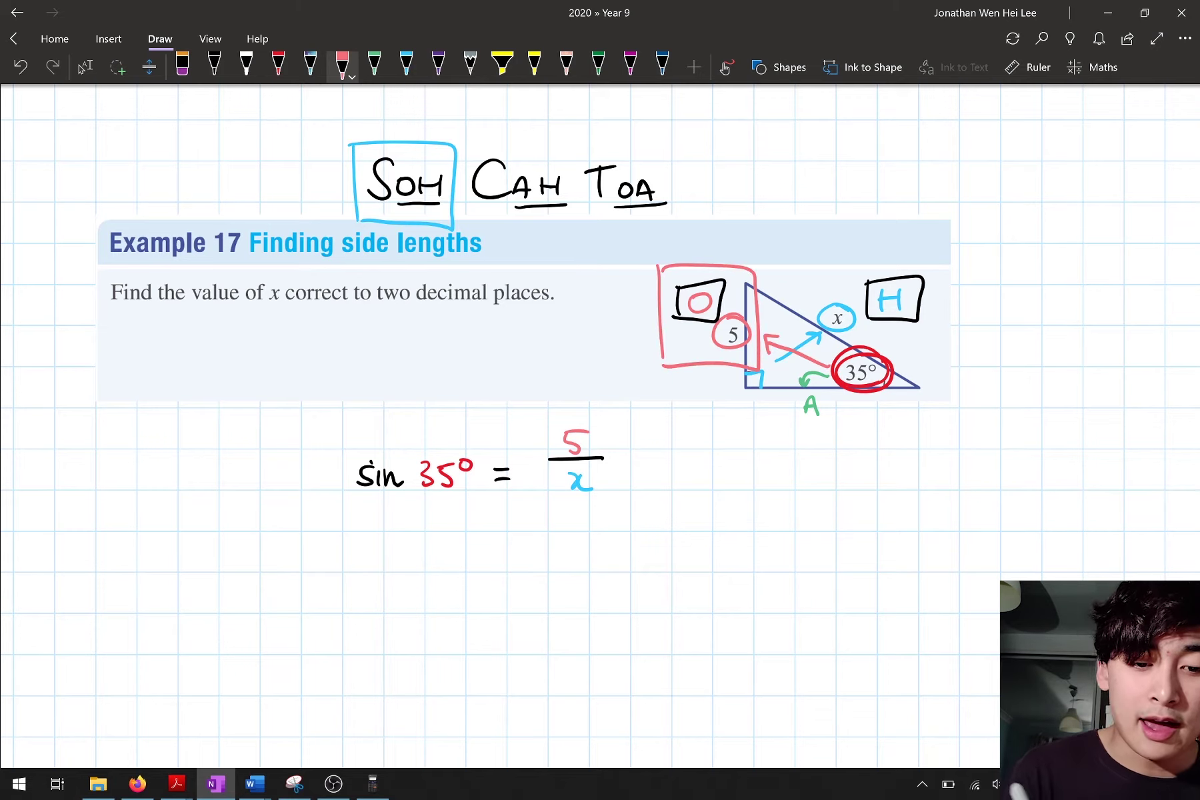
left_click(406, 65)
mouse_move(808, 267)
left_mouse_down()
mouse_move(853, 257)
mouse_move(819, 340)
left_mouse_up()
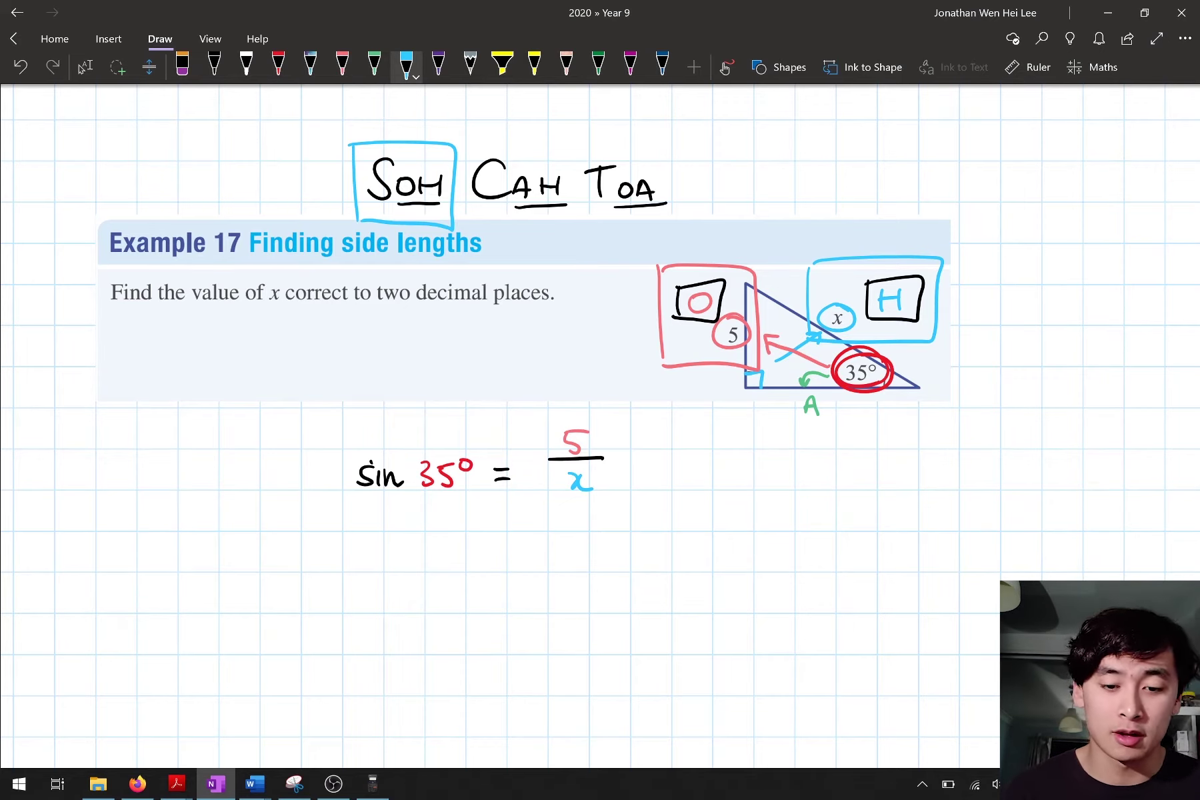
- Label x as 'denominator' with an arrow, and draw a purple swap arrow from 35° to x
left_click(406, 65)
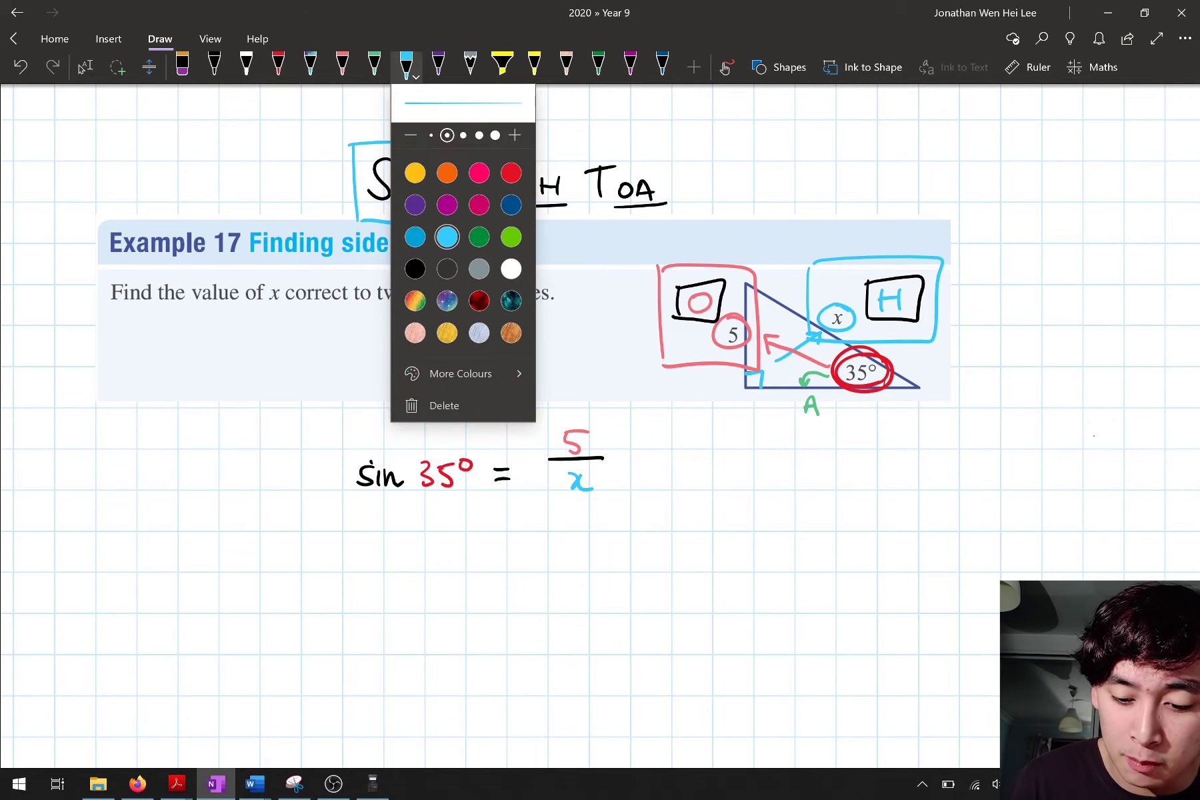
mouse_move(705, 477)
left_mouse_down()
mouse_move(608, 477)
mouse_move(743, 486)
left_mouse_up()
mouse_move(748, 478)
left_mouse_down()
mouse_move(846, 485)
mouse_move(878, 462)
mouse_move(917, 473)
left_mouse_up()
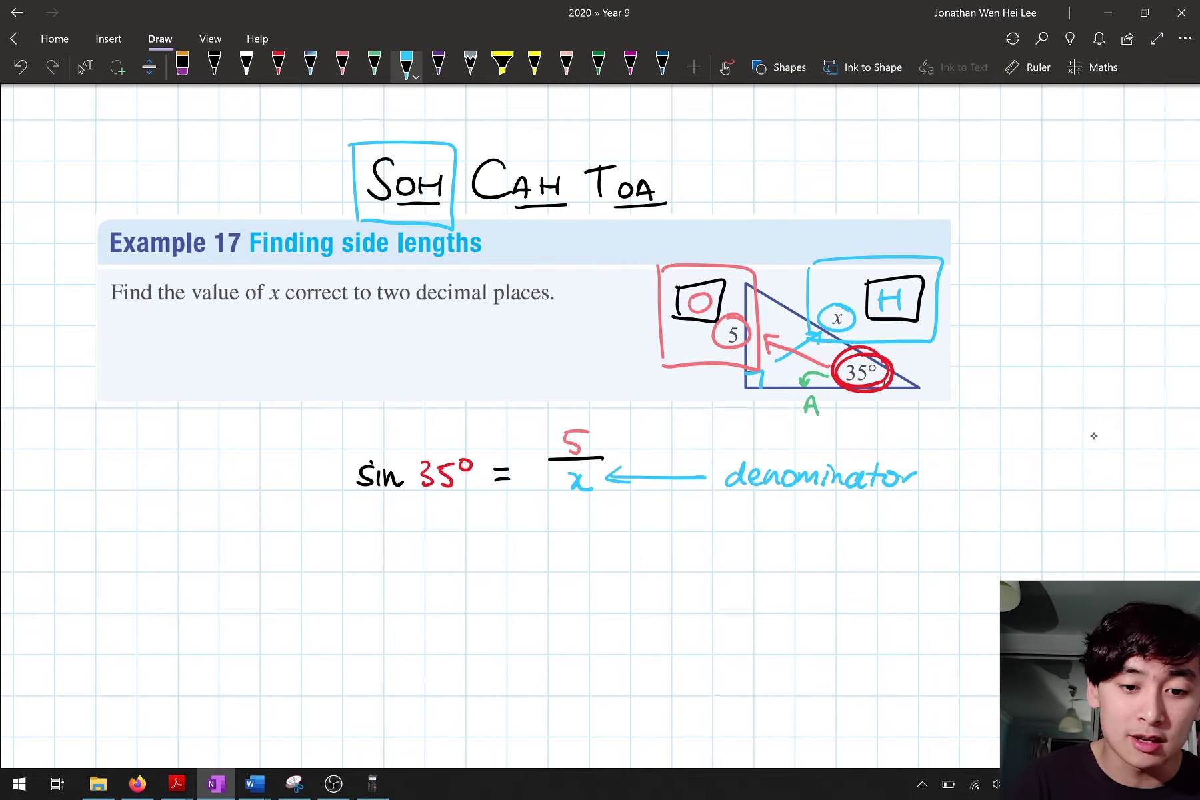
left_click(438, 64)
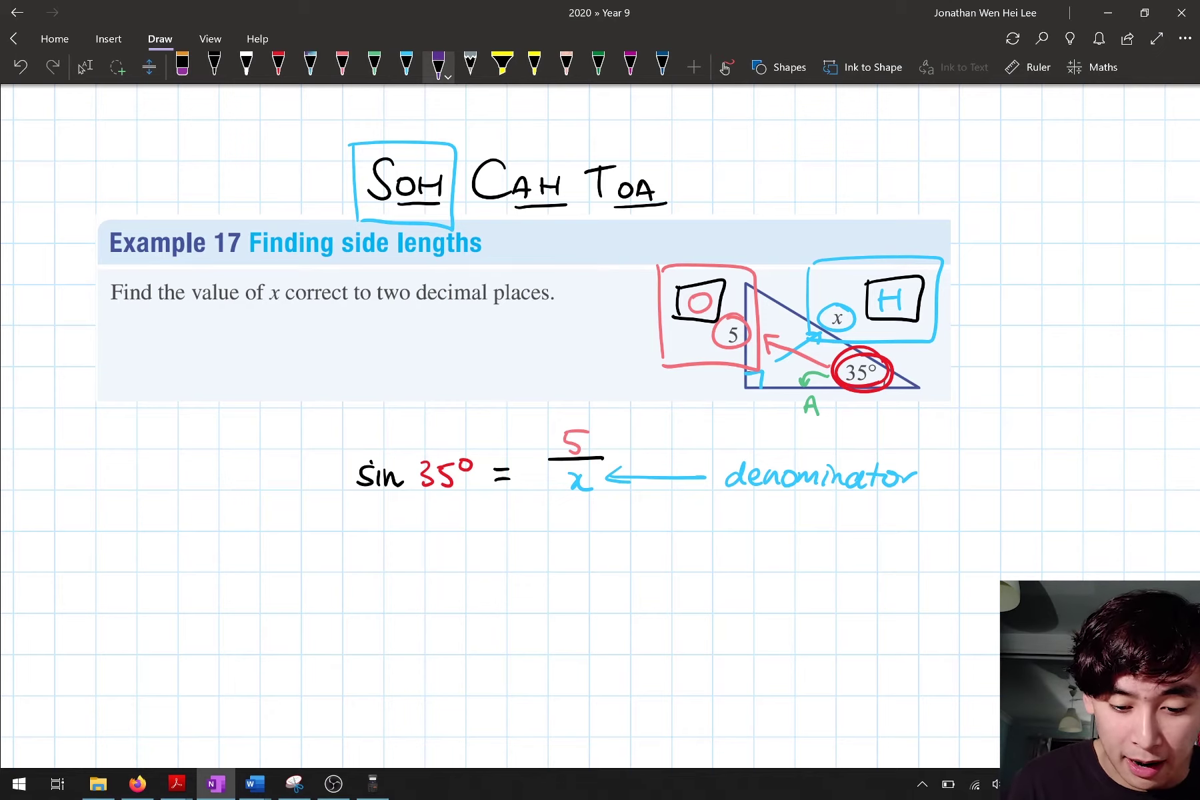
mouse_move(468, 493)
left_mouse_down()
mouse_move(549, 493)
mouse_move(468, 503)
left_mouse_up()
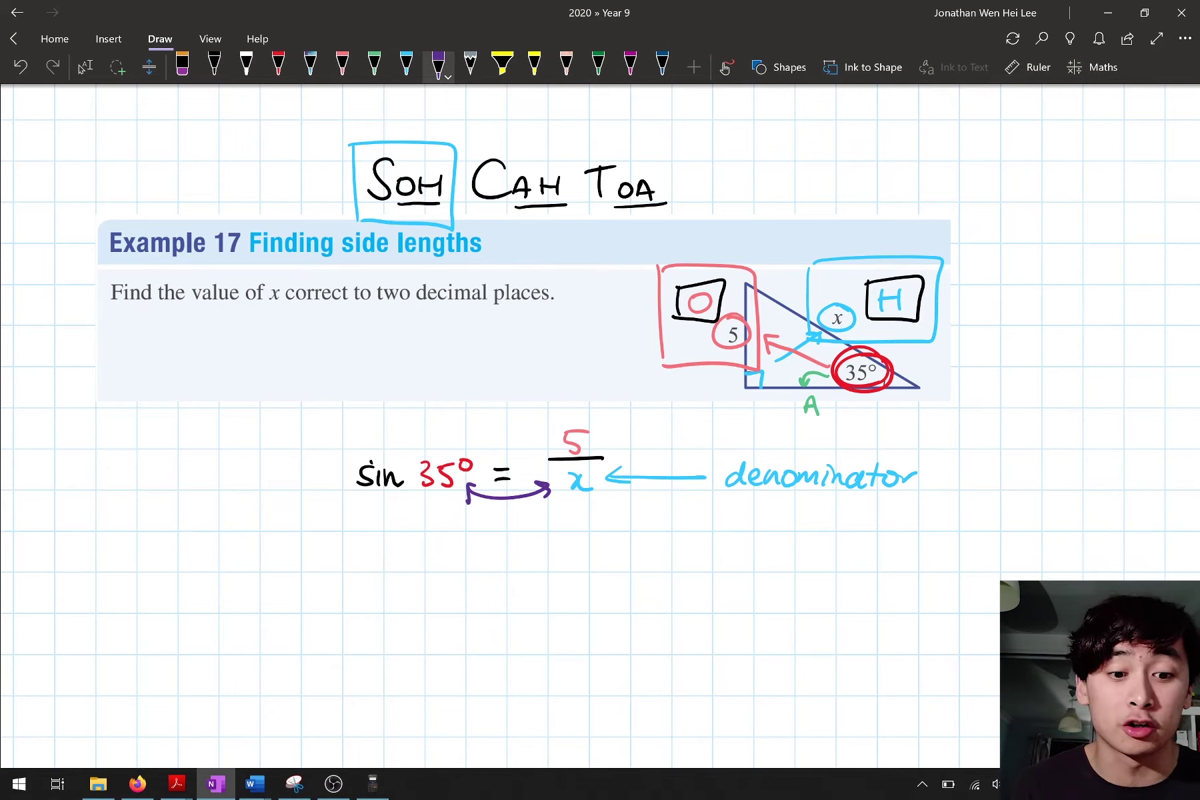
- Begin the rearranged line x = 5 below, erasing a misplaced 5
left_click(406, 64)
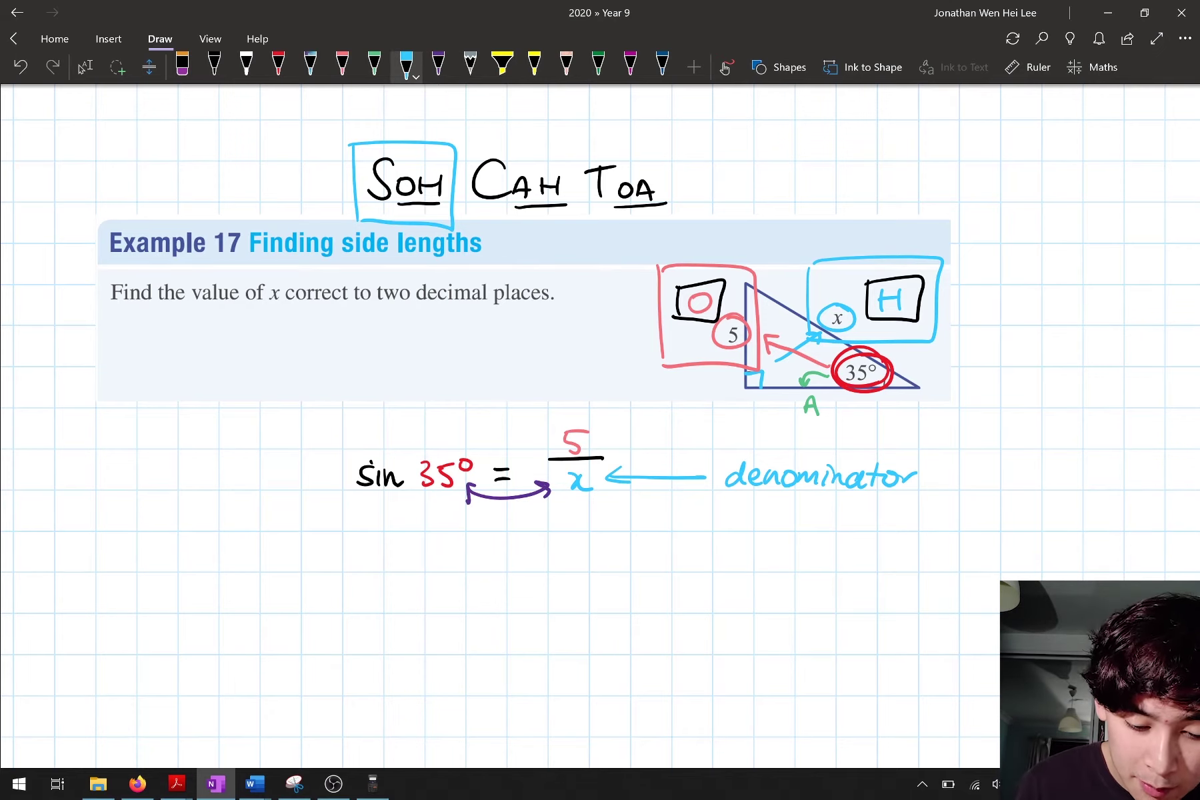
mouse_move(445, 554)
left_mouse_down()
mouse_move(460, 571)
mouse_move(505, 554)
left_mouse_up()
left_click(214, 64)
left_click_drag(491, 562, 506, 562)
left_click(341, 64)
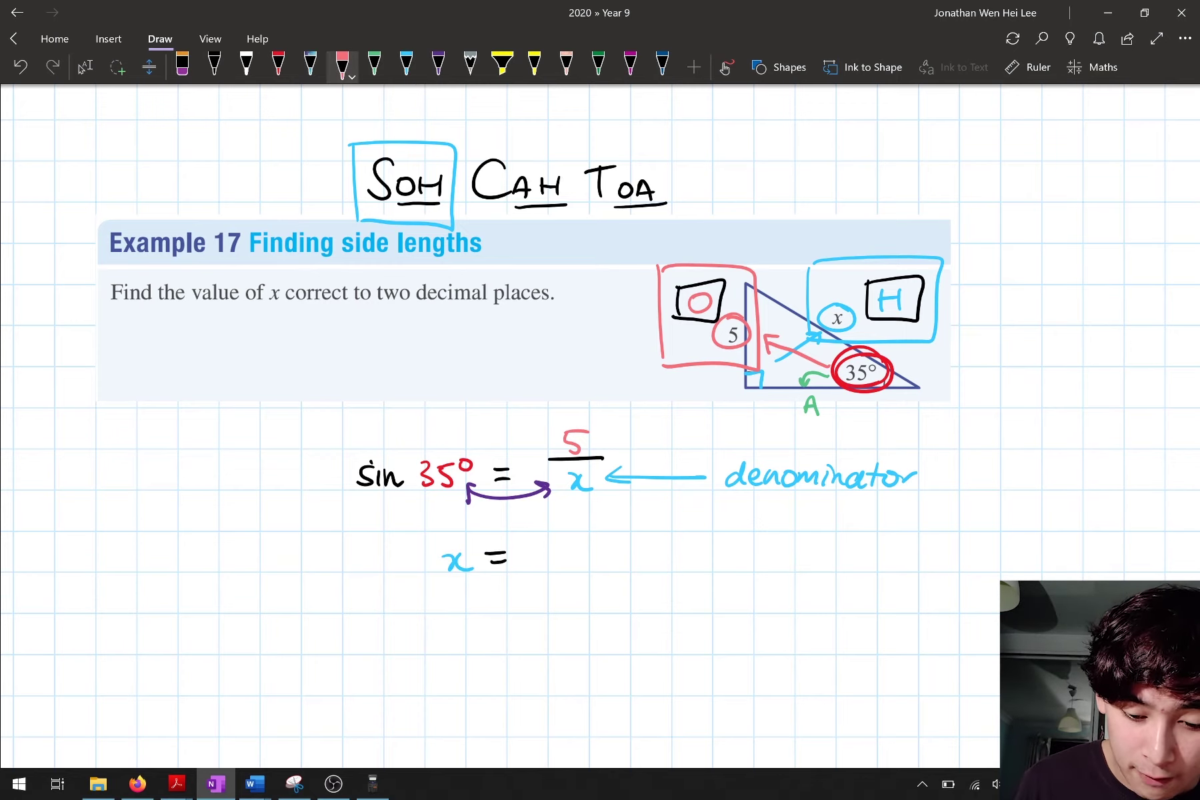
mouse_move(577, 503)
left_mouse_down()
mouse_move(565, 543)
mouse_move(620, 550)
left_mouse_up()
left_click(569, 517)
- Write sin 35° in the denominator, then start an x = result line underneath
left_click(214, 64)
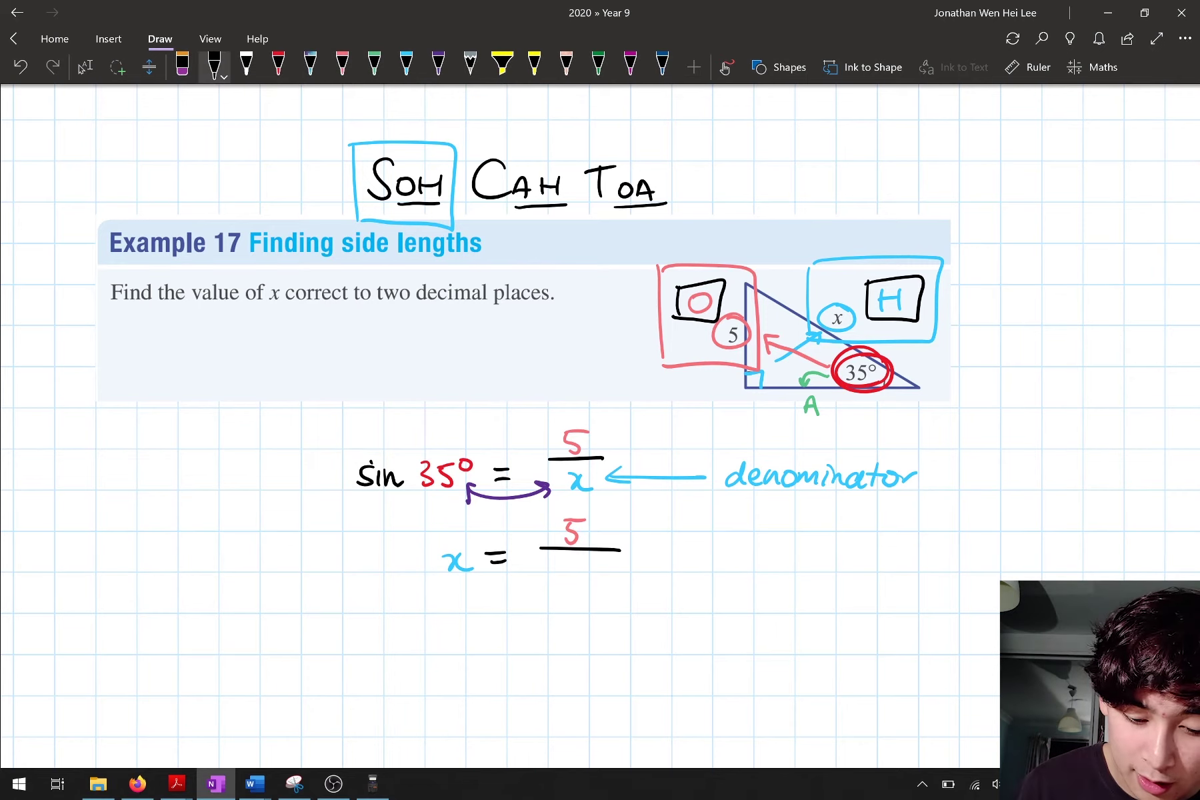
mouse_move(550, 567)
left_mouse_down()
mouse_move(537, 584)
mouse_move(559, 583)
left_mouse_up()
left_click_drag(566, 582, 607, 584)
left_click(278, 64)
left_click_drag(605, 564, 627, 561)
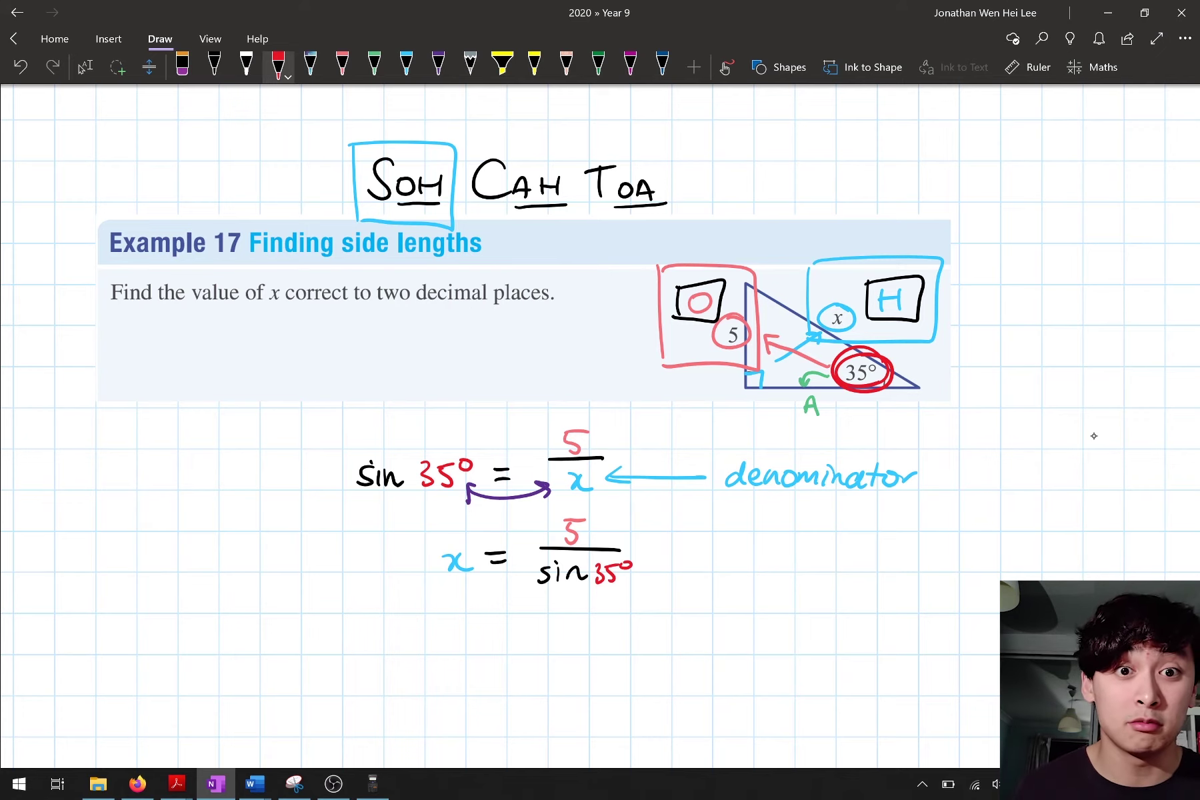
left_click(214, 64)
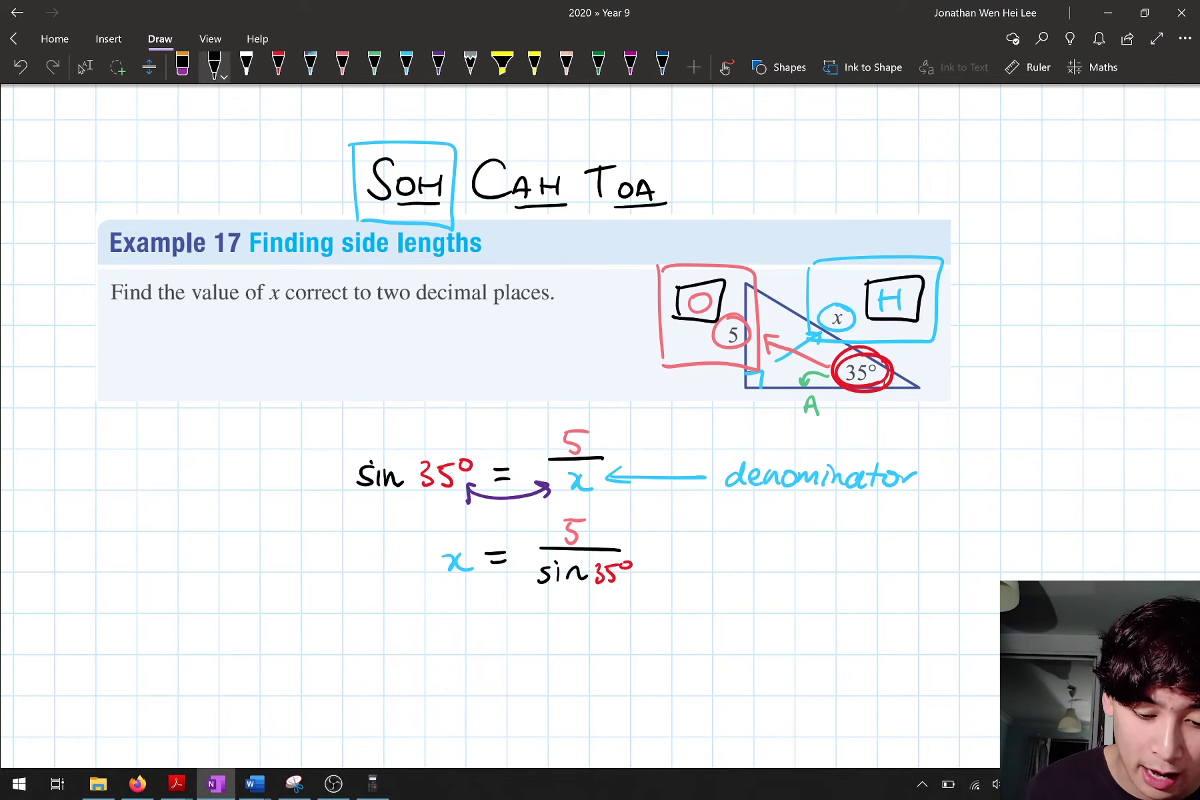
left_click_drag(491, 634, 509, 633)
mouse_move(493, 641)
left_mouse_down()
mouse_move(510, 641)
mouse_move(466, 649)
left_mouse_up()
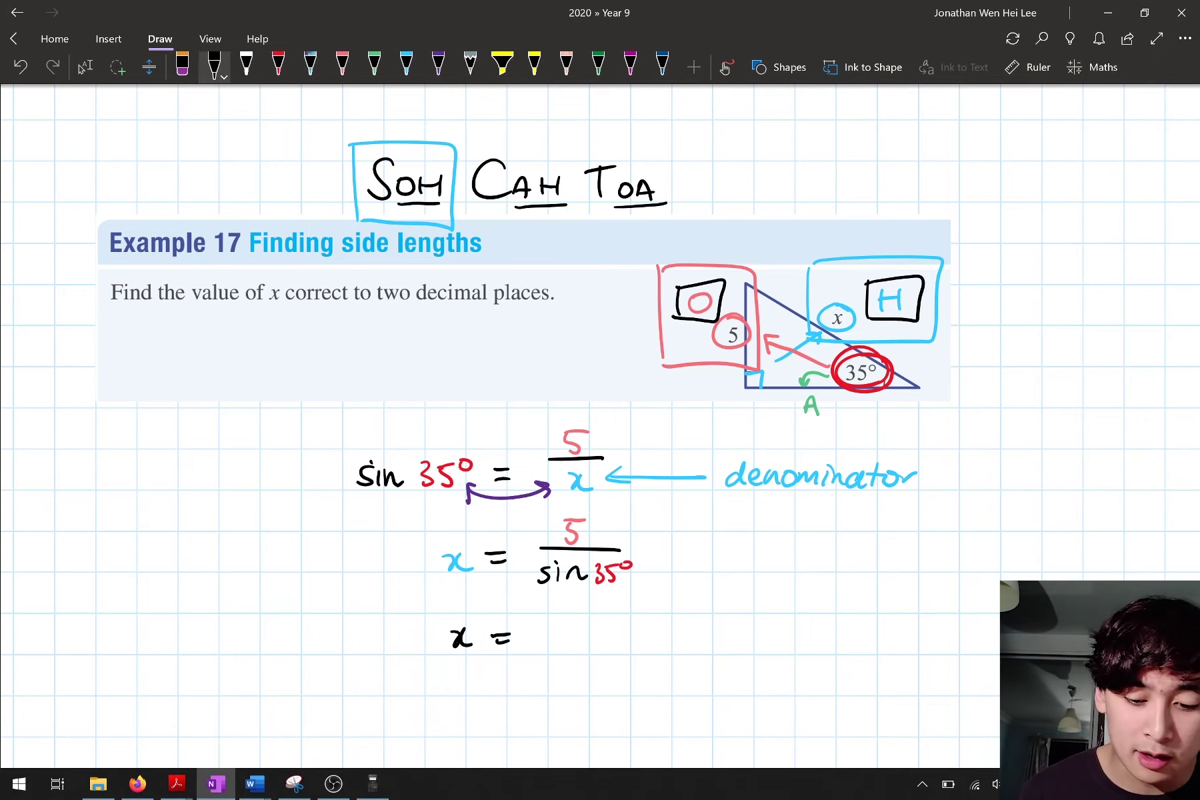
- Compute 5 / sin(35) on the fx-82AU emulator, getting 8.717233978
key("alt+Tab")
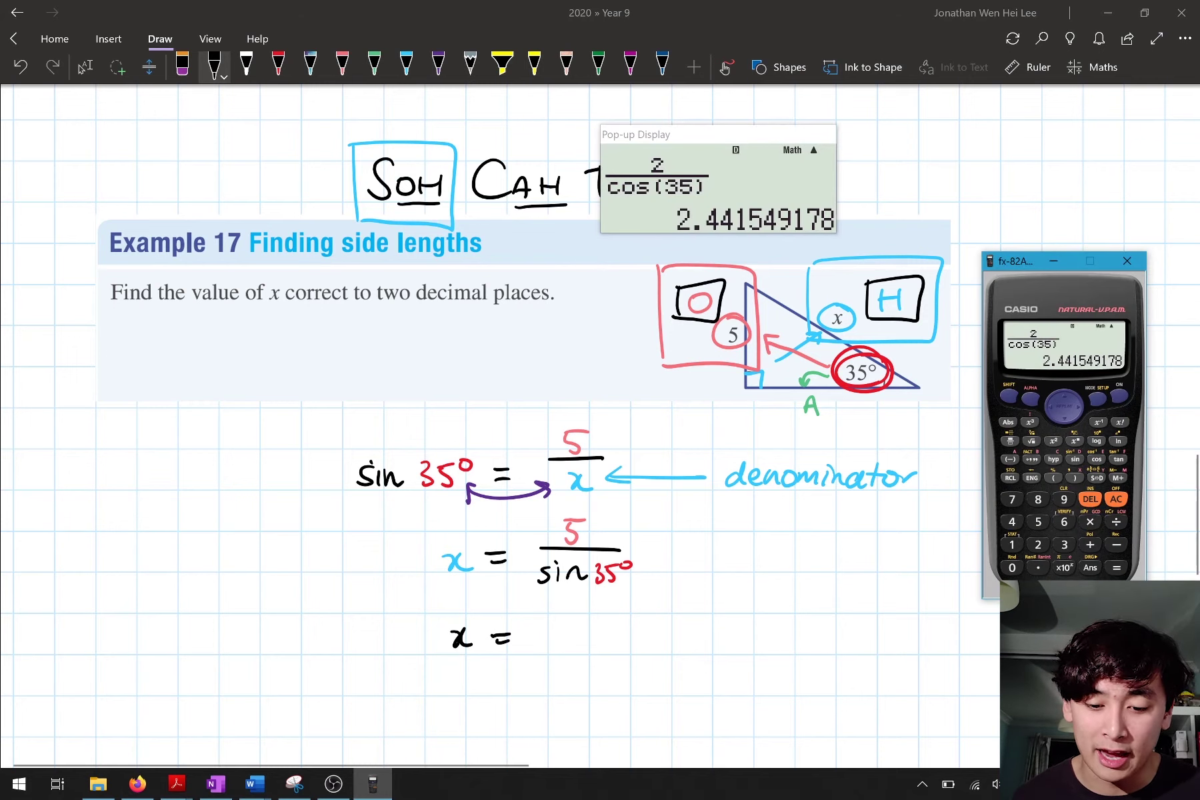
left_click(1011, 441)
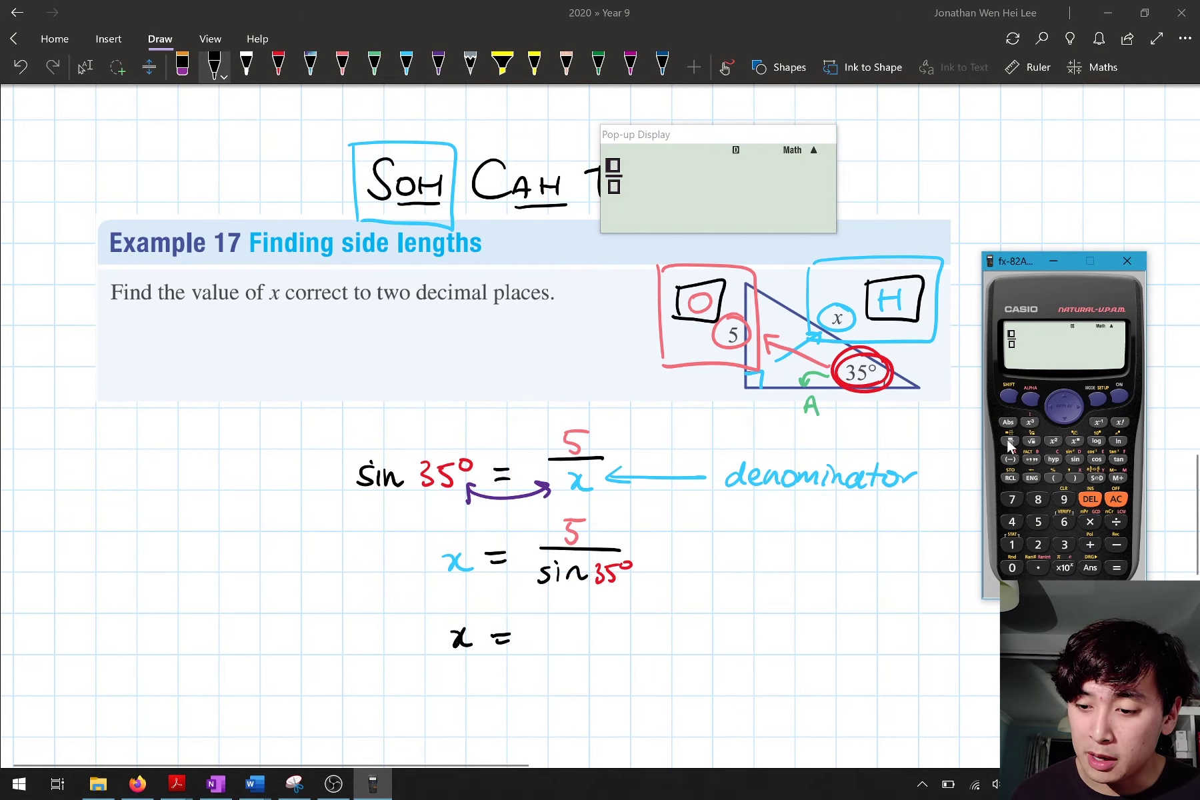
left_click(1038, 523)
left_click(1070, 417)
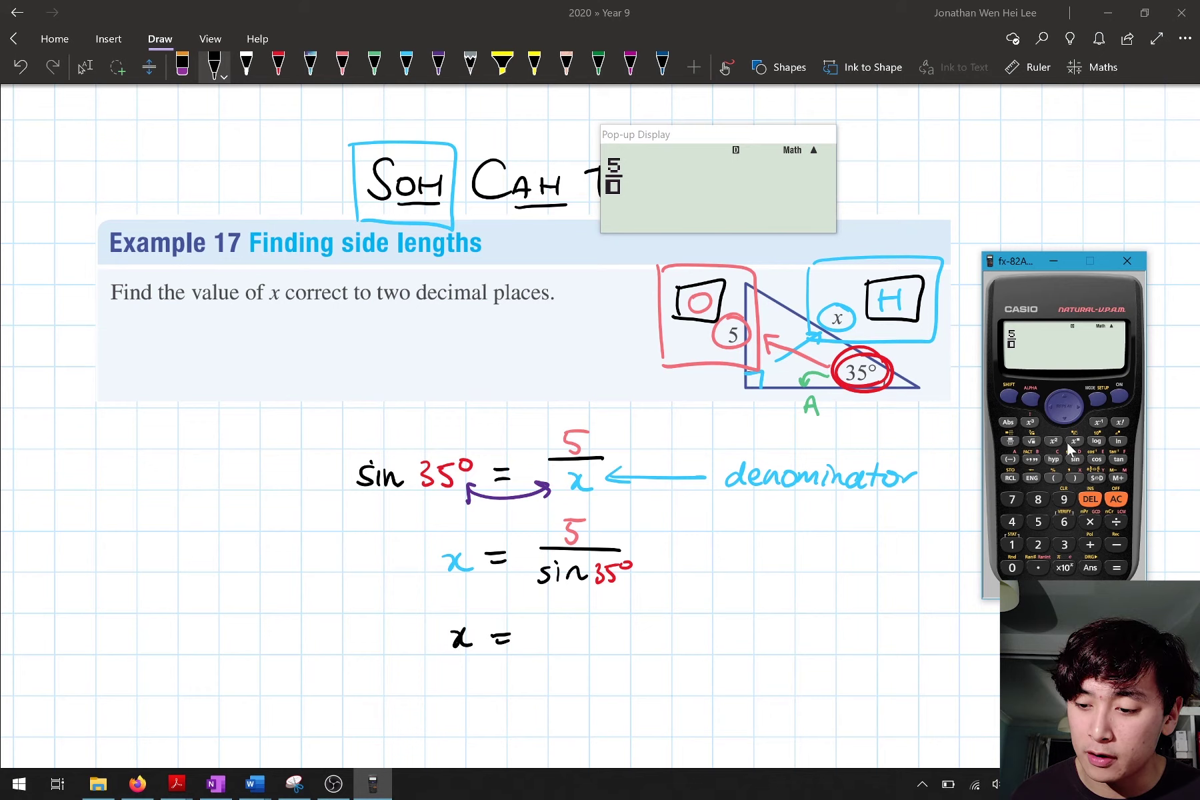
left_click(1073, 460)
left_click(1063, 545)
left_click(1038, 521)
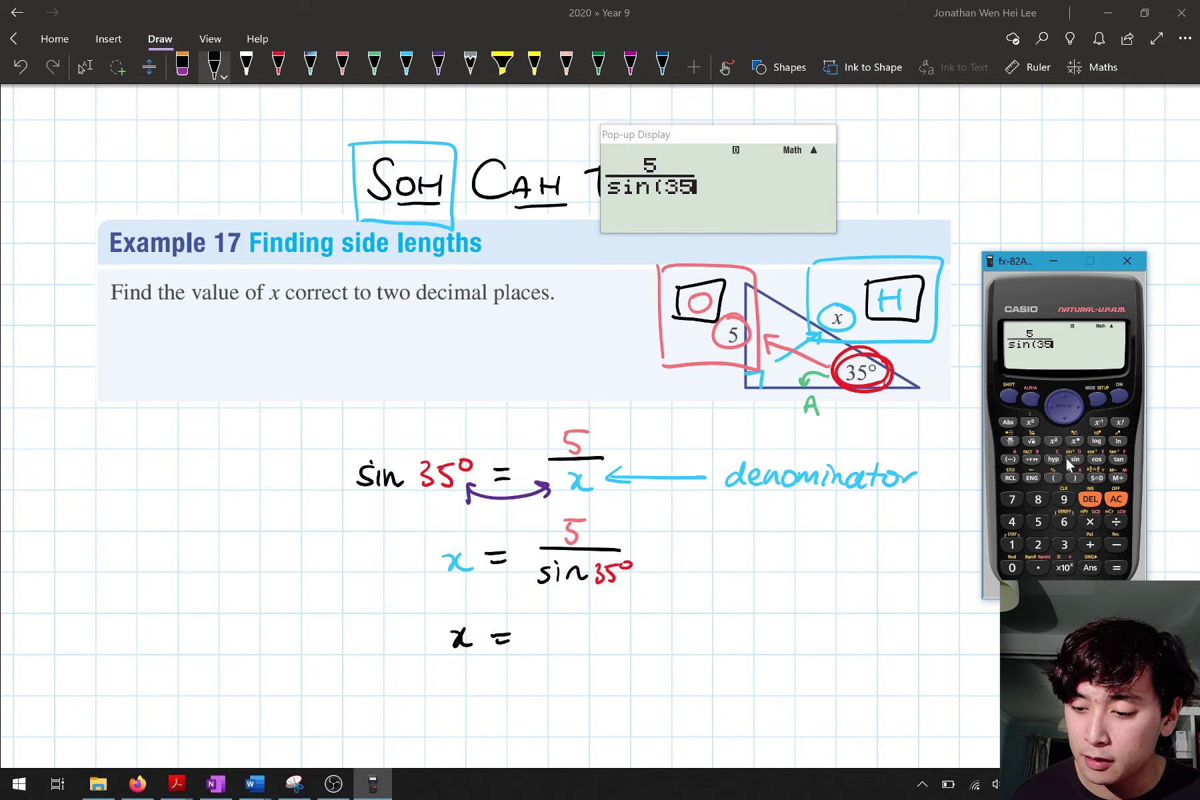
left_click(1074, 477)
left_click(1117, 568)
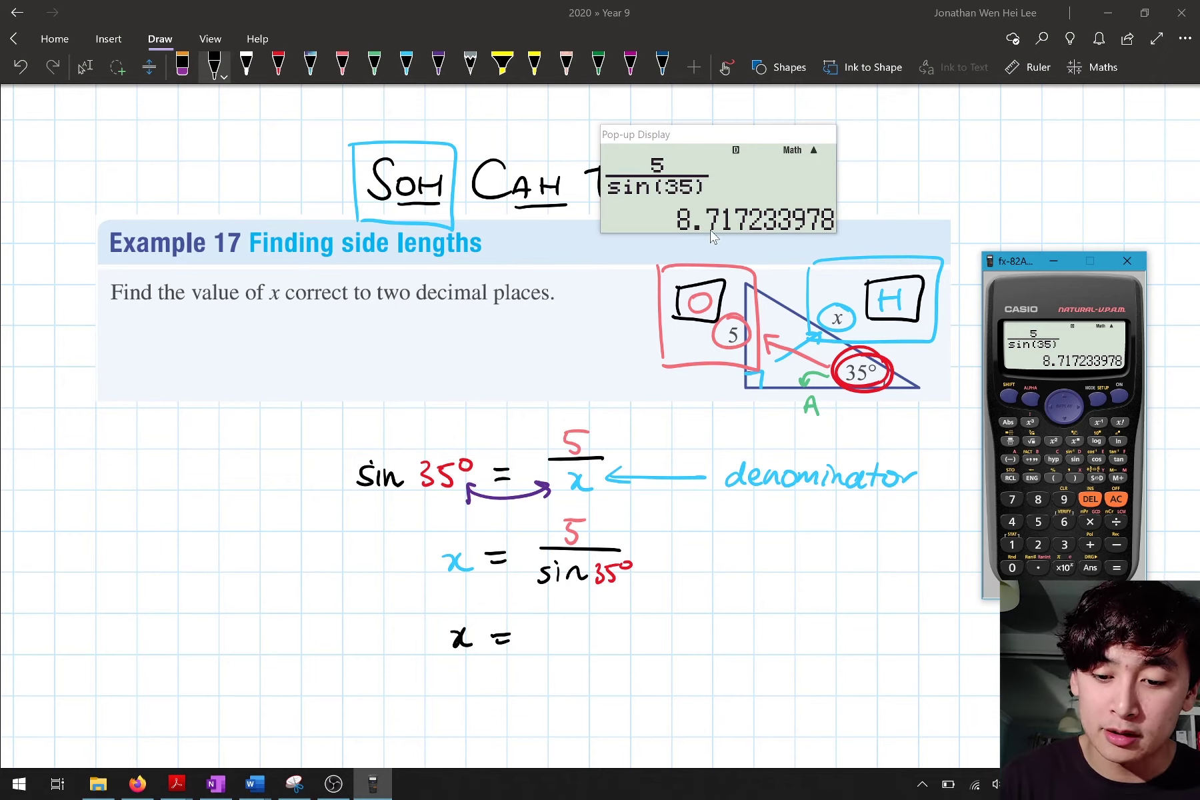
left_click(730, 230)
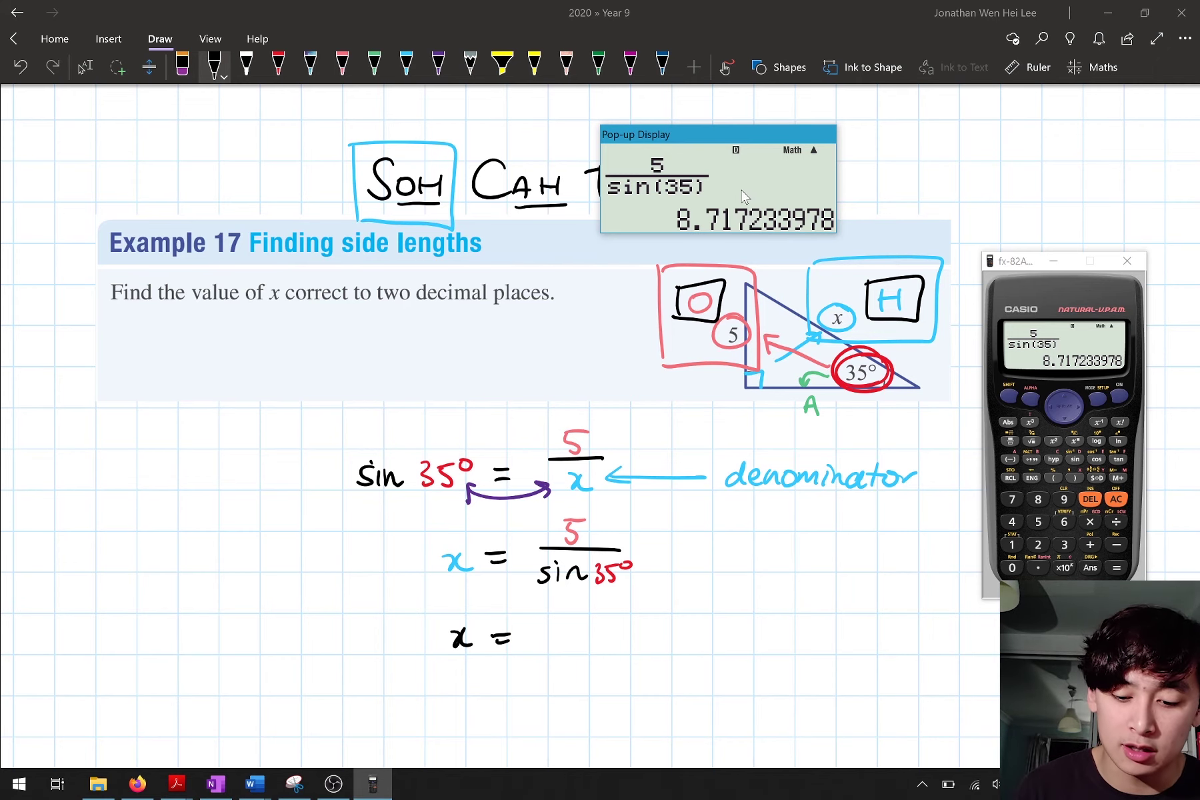
- Write 8.72 after x = and draw a box around the answer
mouse_move(557, 624)
left_mouse_down()
mouse_move(585, 648)
mouse_move(619, 646)
left_mouse_up()
left_click_drag(430, 607, 432, 659)
mouse_move(426, 603)
left_mouse_down()
mouse_move(492, 604)
mouse_move(652, 665)
left_mouse_up()
- Close the box around x = 8.72, then frame 'denominator' in light blue, redrawing a rough first attempt
mouse_move(529, 661)
left_mouse_down()
mouse_move(652, 665)
mouse_move(434, 664)
left_mouse_up()
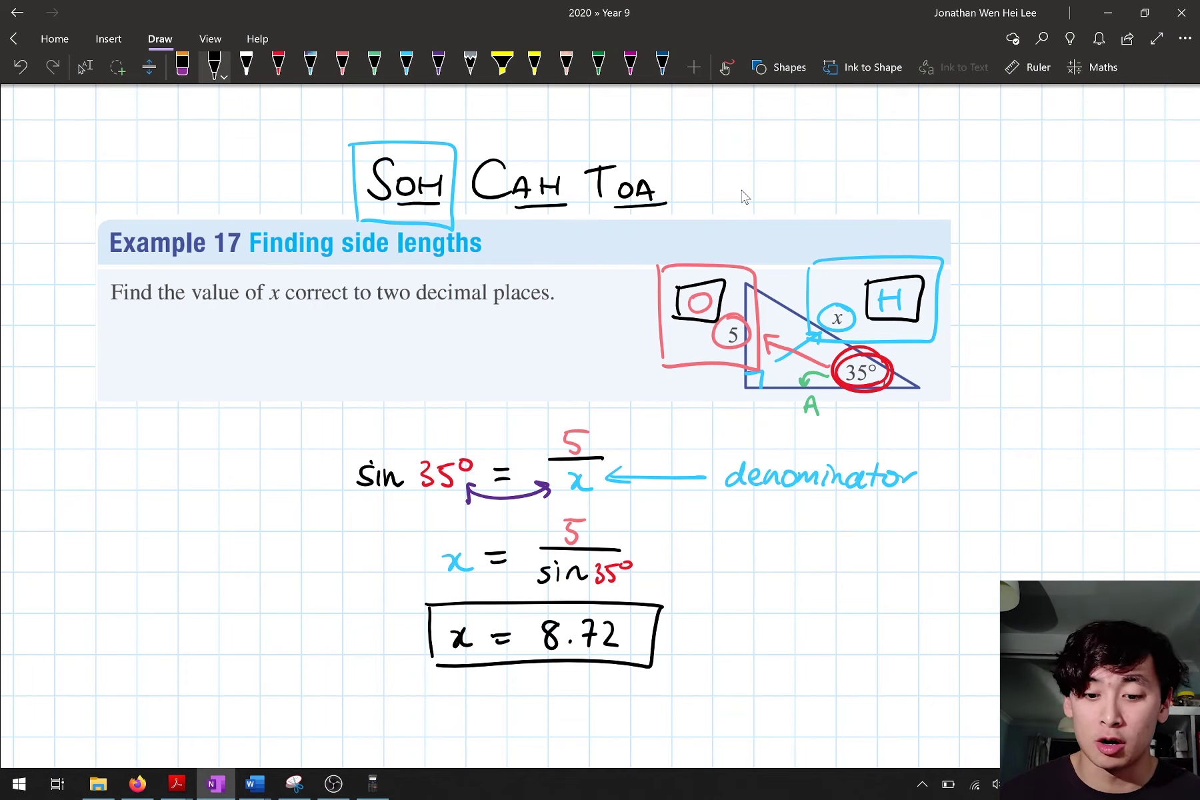
left_click(406, 64)
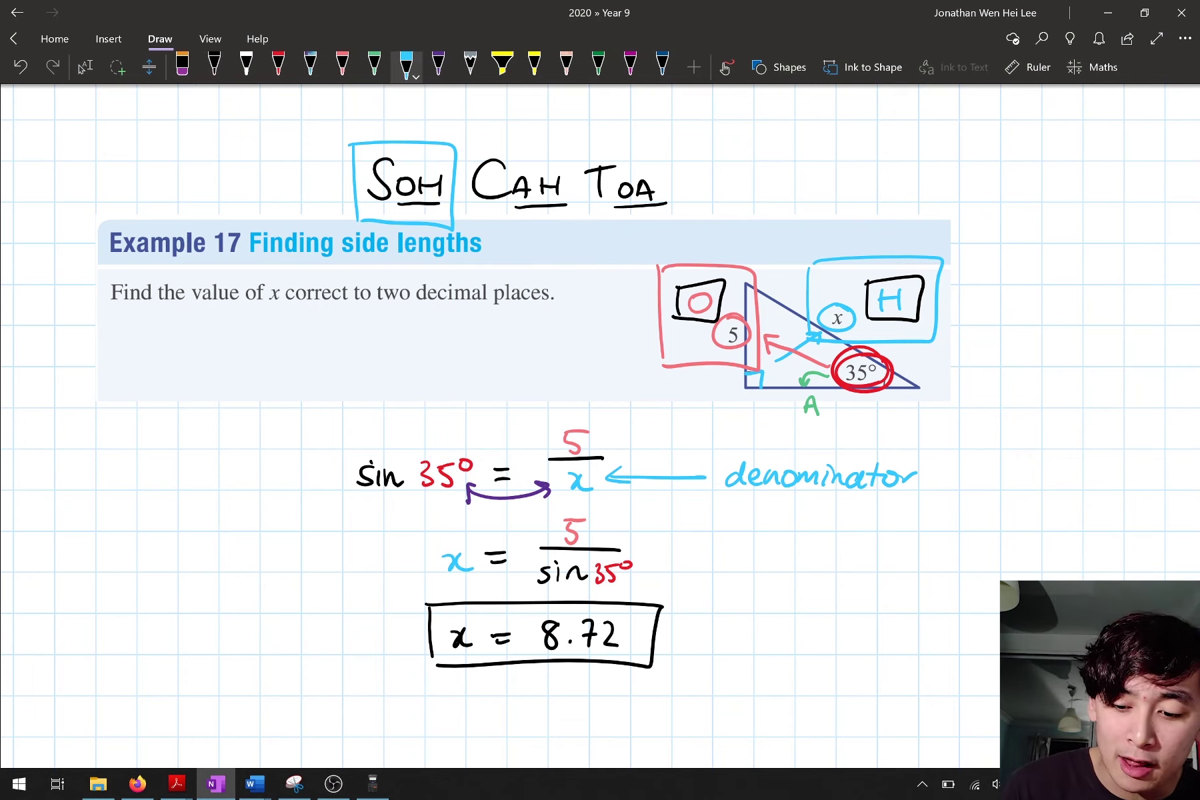
left_click_drag(718, 448, 898, 499)
left_click_drag(800, 447, 893, 496)
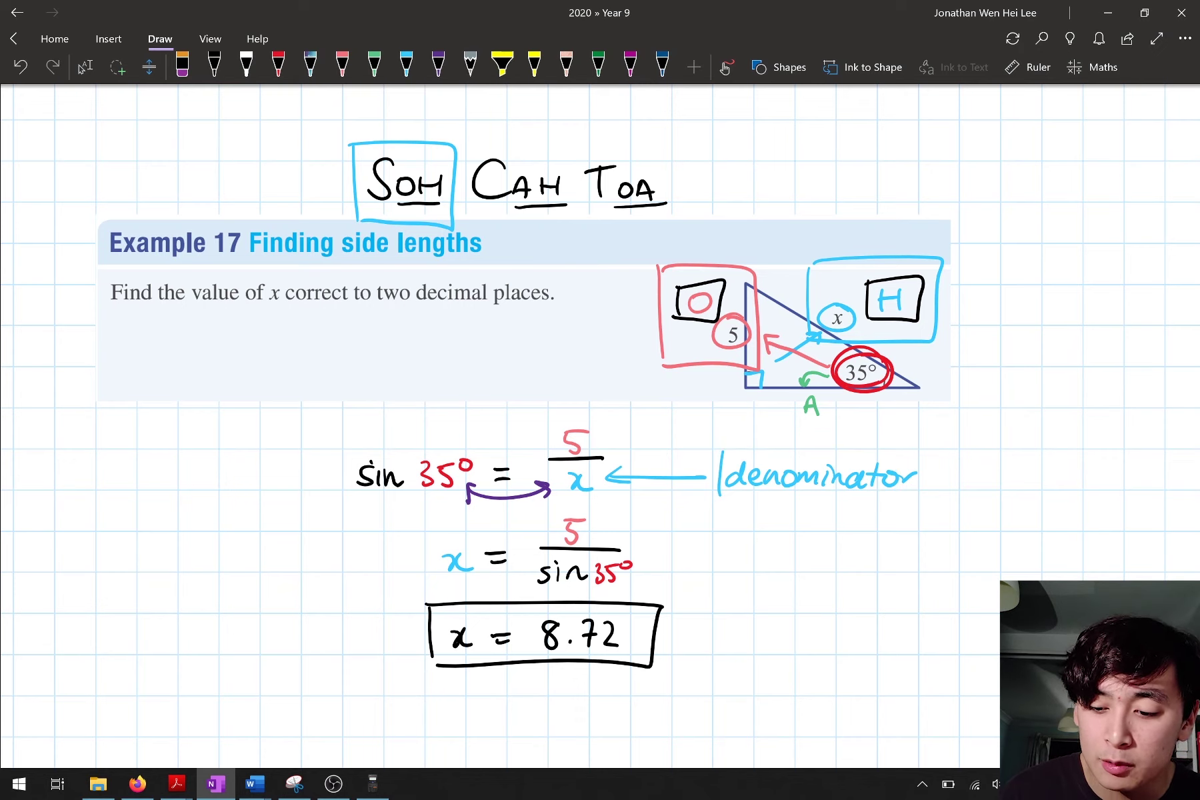
left_click(406, 64)
left_click_drag(722, 448, 946, 508)
left_click_drag(729, 501, 983, 497)
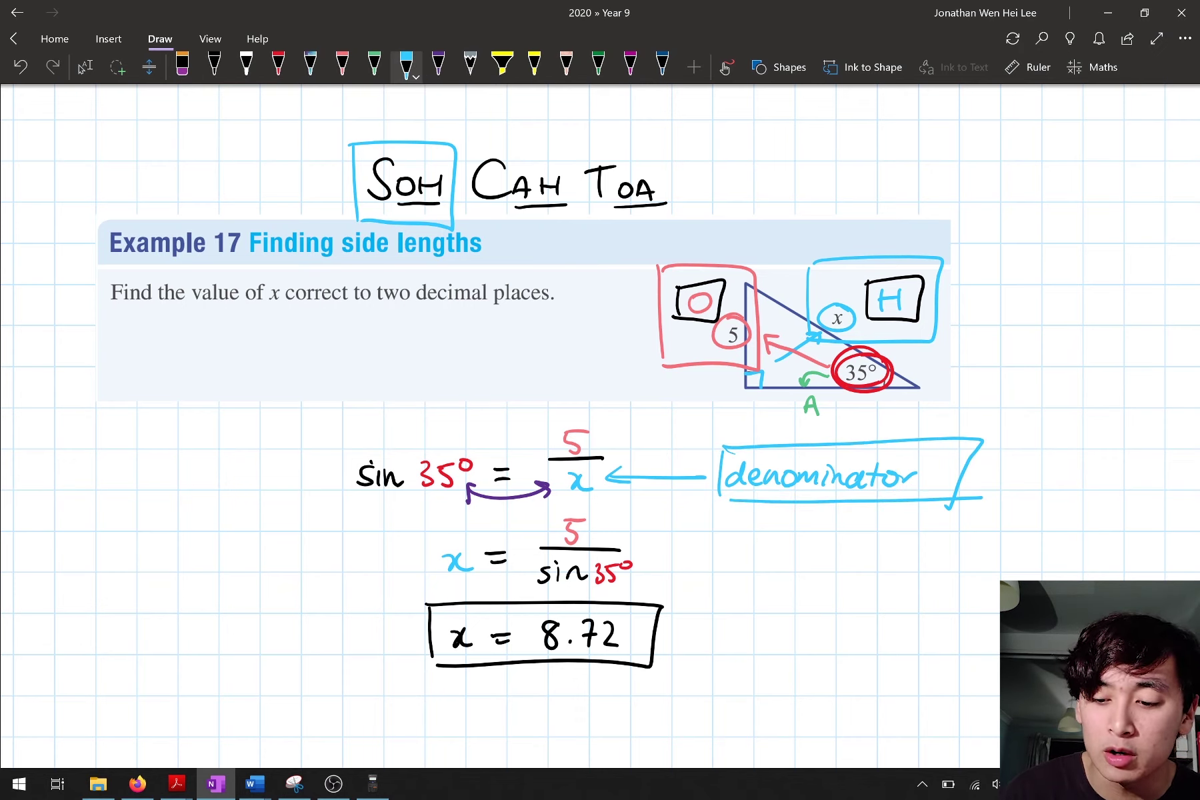